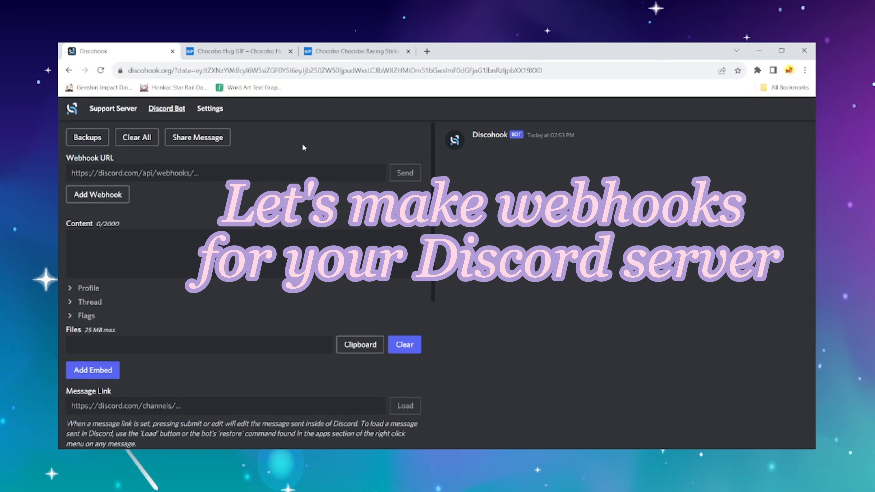
- Add Discobot to the ☆ Chocobo ☆ server, authorise it, and view its profile in the server's member list
click(160, 108)
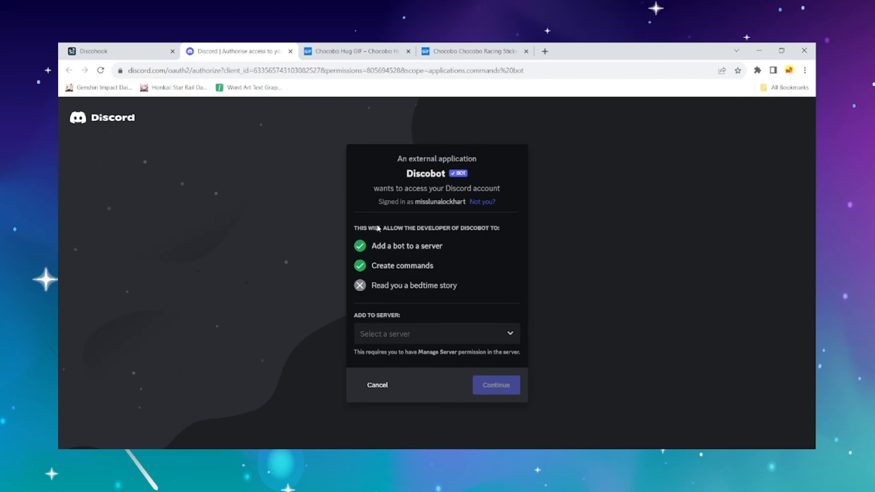
click(438, 341)
click(432, 353)
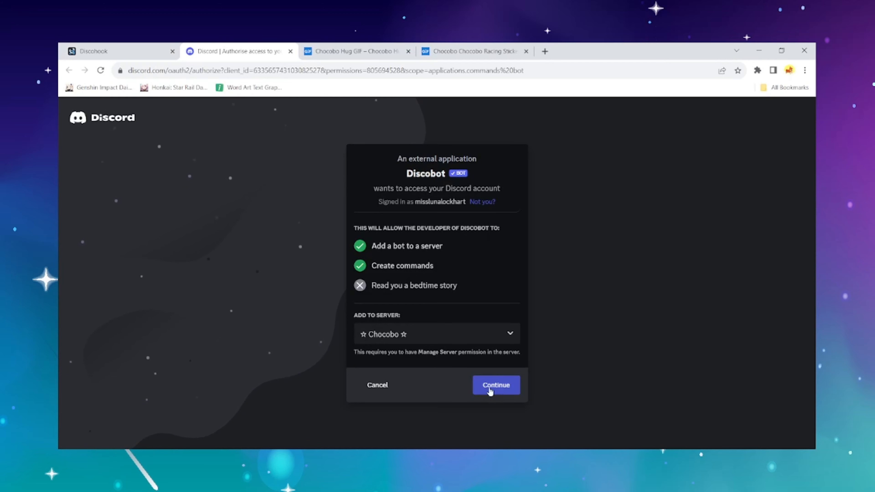
click(489, 388)
scroll(489, 391, down, 2)
click(503, 432)
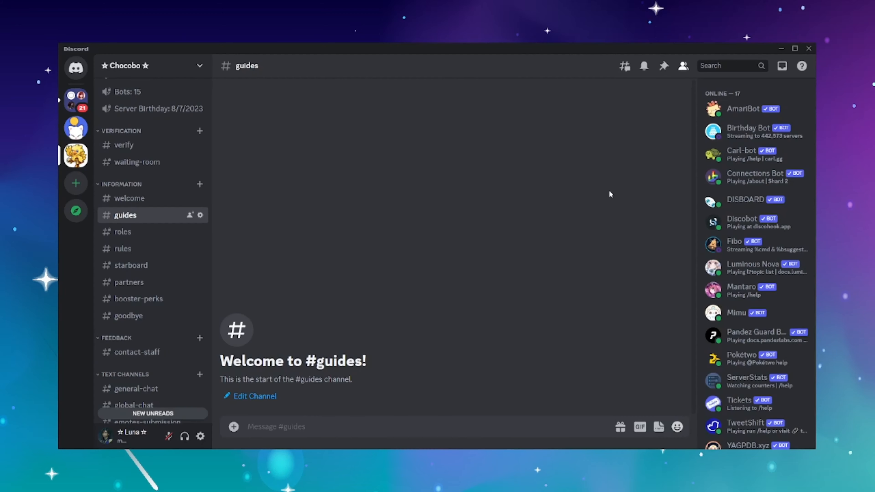
click(743, 221)
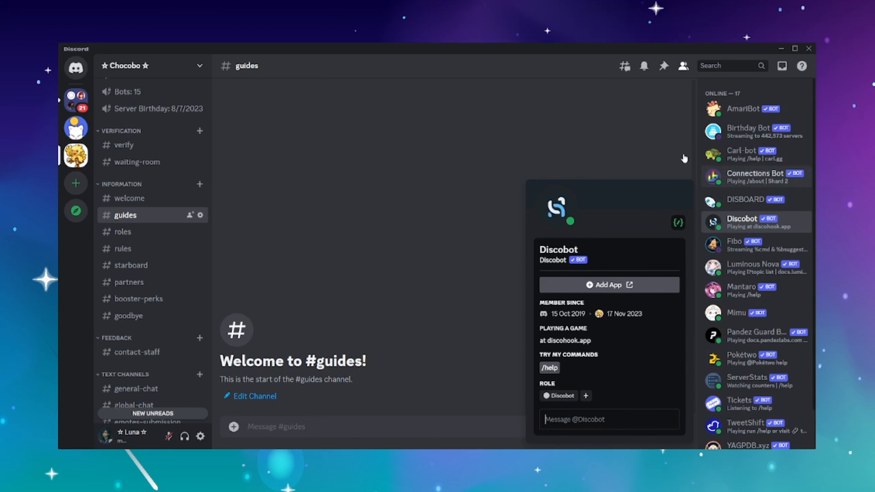
click(414, 259)
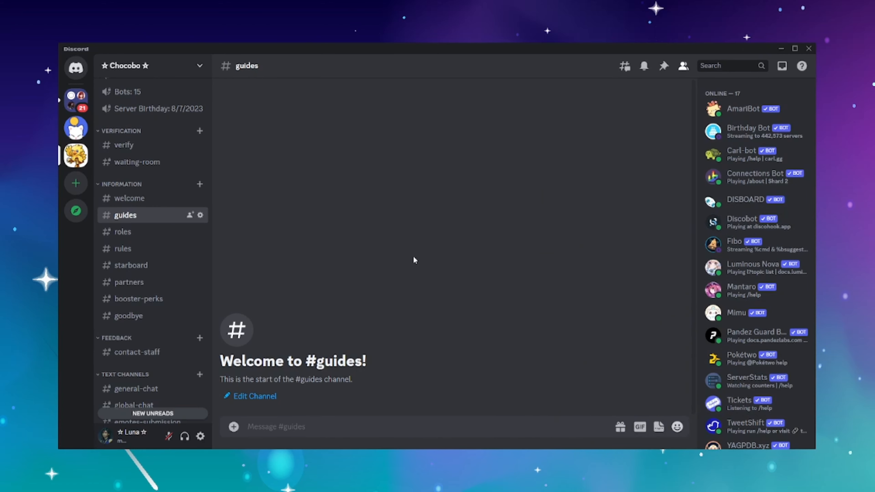
- Create a new webhook in the integrations settings of the guides channel
click(200, 216)
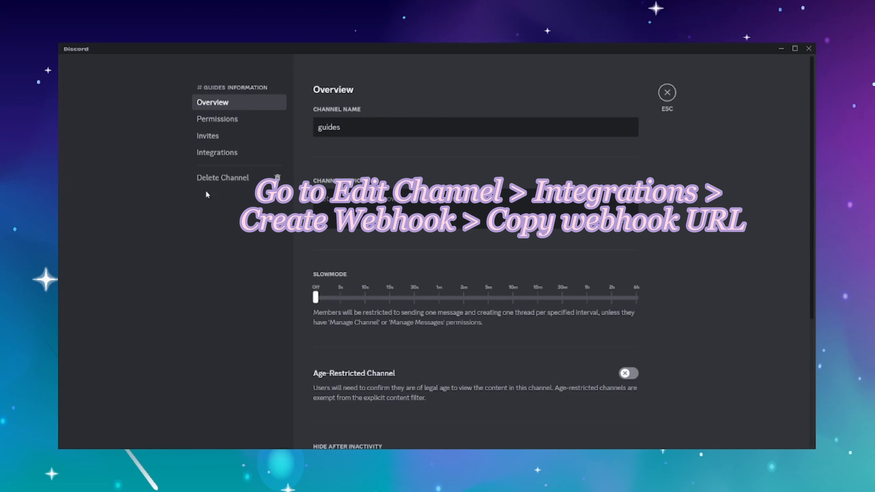
click(220, 152)
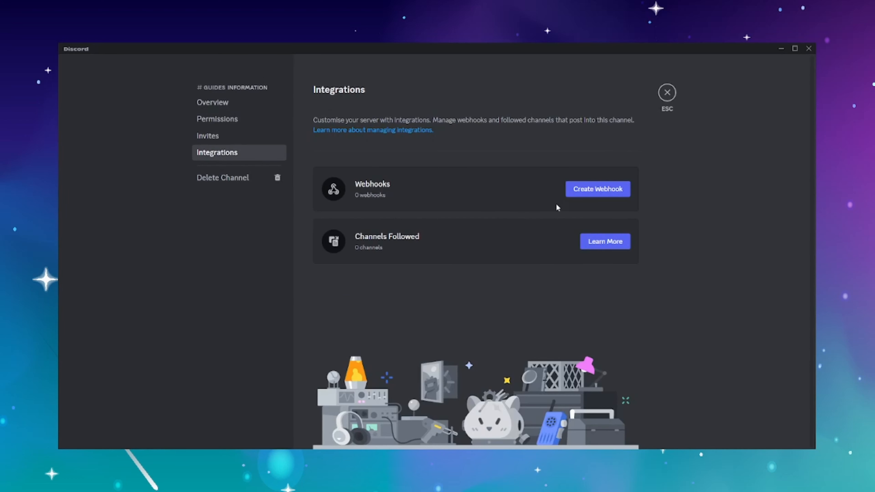
click(606, 189)
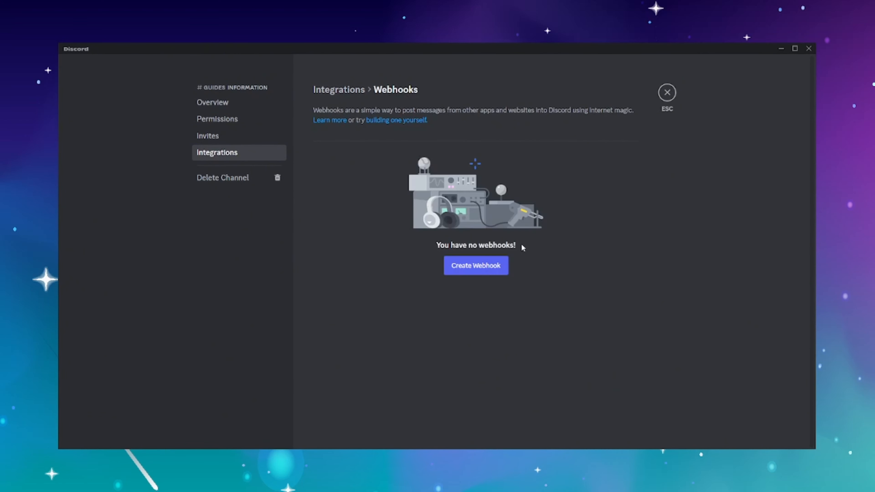
click(499, 264)
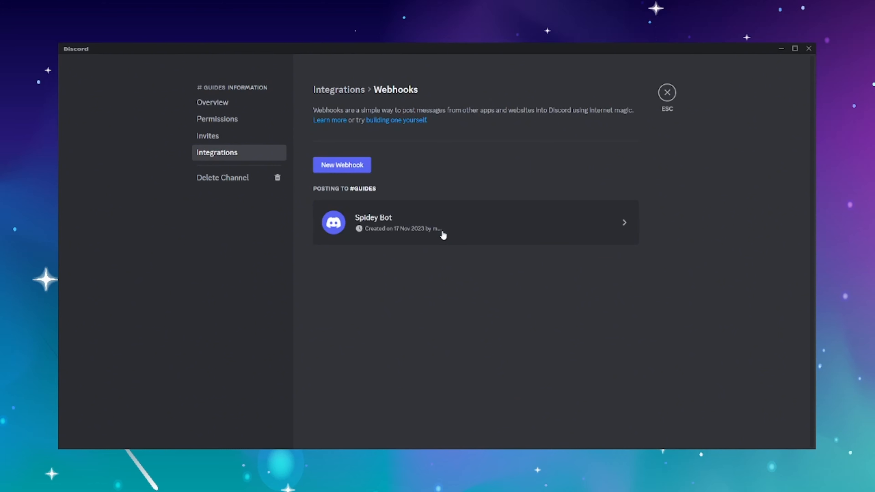
- Rename the new webhook as Chocobo Bot and save the change
click(444, 235)
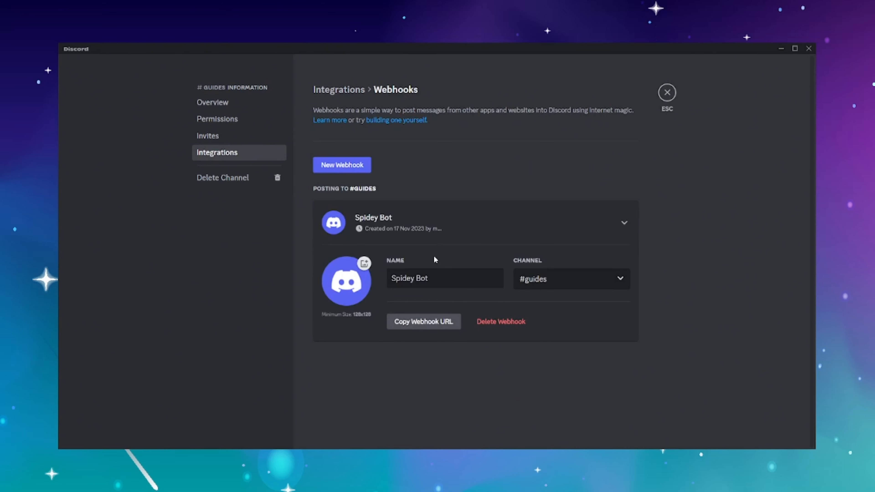
drag(414, 279, 388, 280)
text(Chocobo)
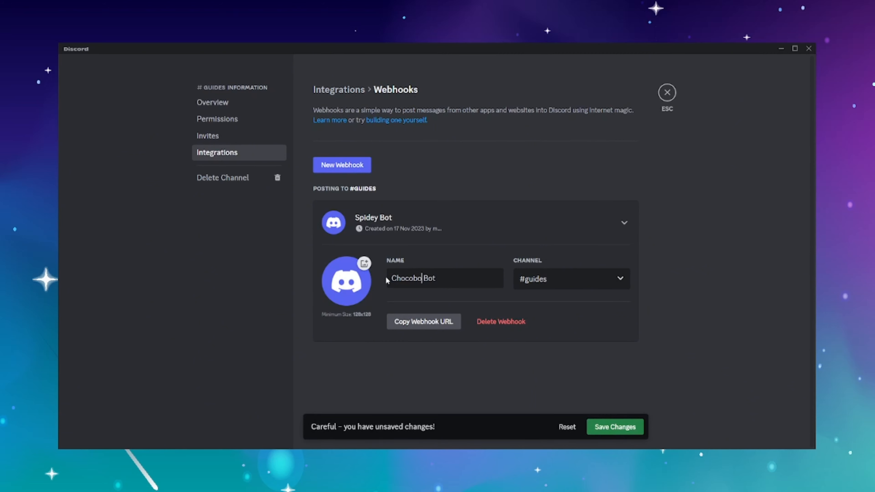
click(616, 427)
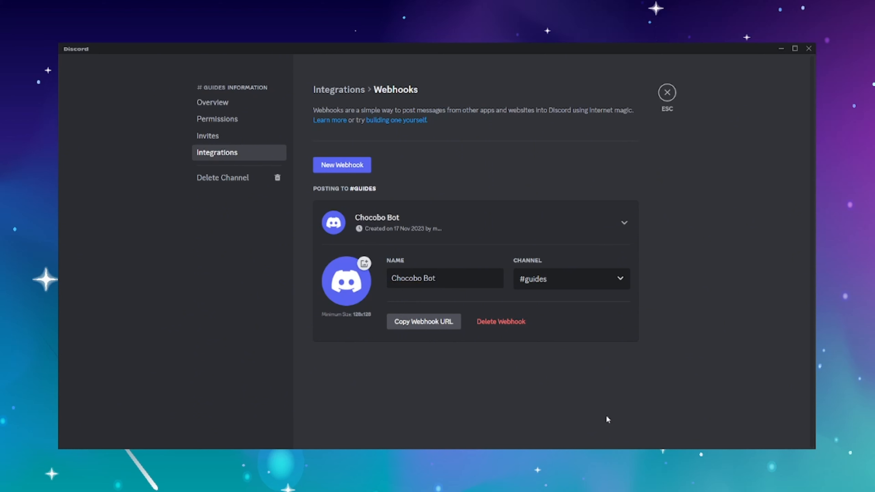
- Copy the Chocobo Bot webhook's URL, close the channel settings, and paste it into the Webhook URL field in Discohook
click(426, 323)
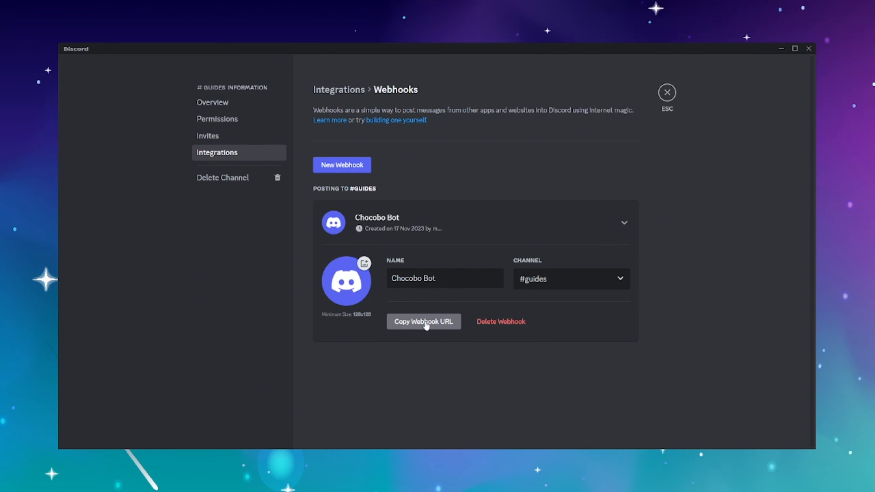
click(676, 92)
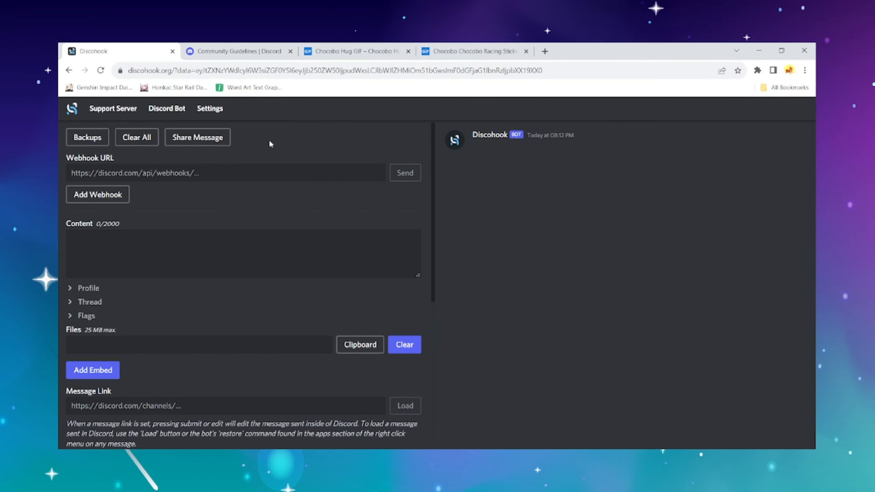
click(244, 172)
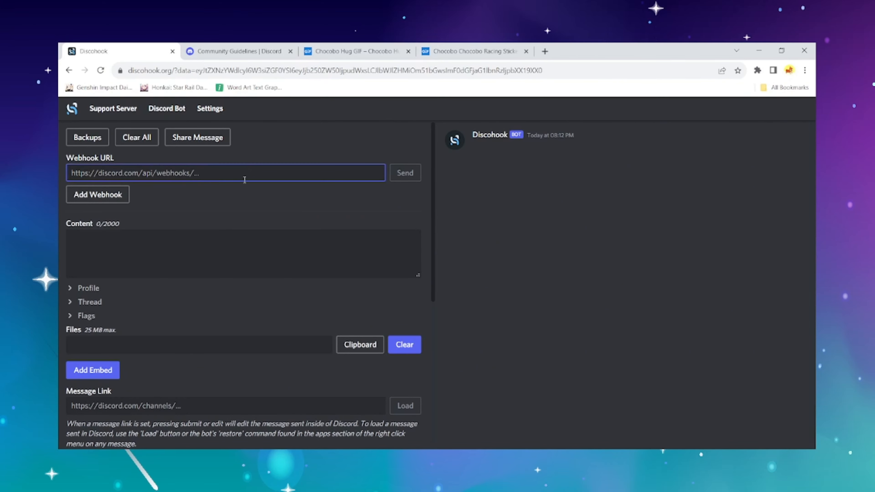
key(ctrl+v)
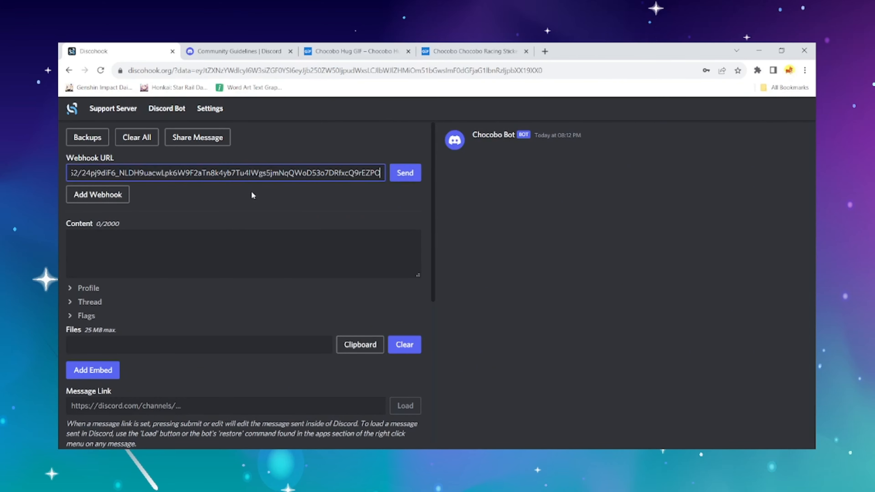
click(252, 194)
- Add an embed to the message and give its body the title "Discord Webhooks Guide"
scroll(204, 250, down, 3)
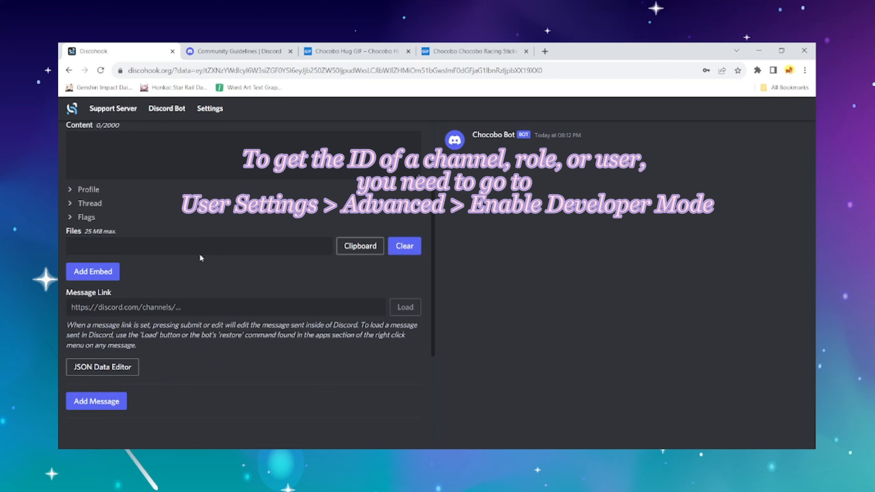
click(109, 271)
click(86, 291)
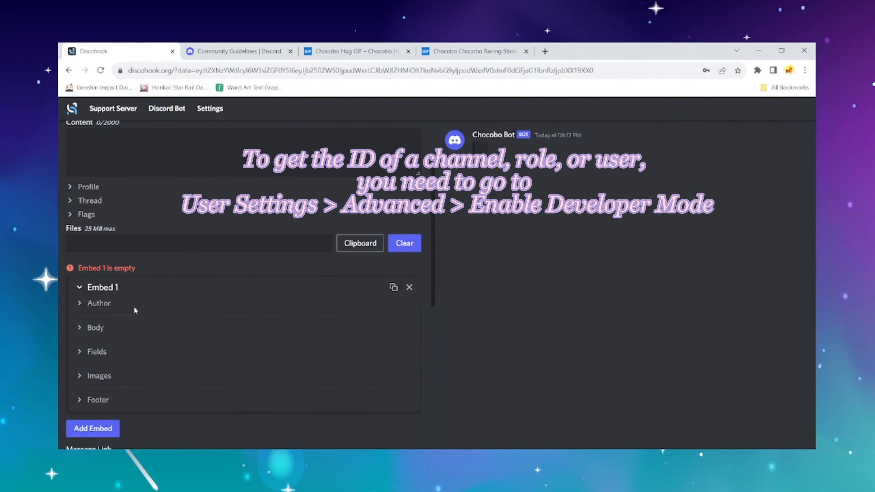
scroll(84, 288, down, 2)
click(85, 285)
scroll(115, 293, down, 2)
click(114, 261)
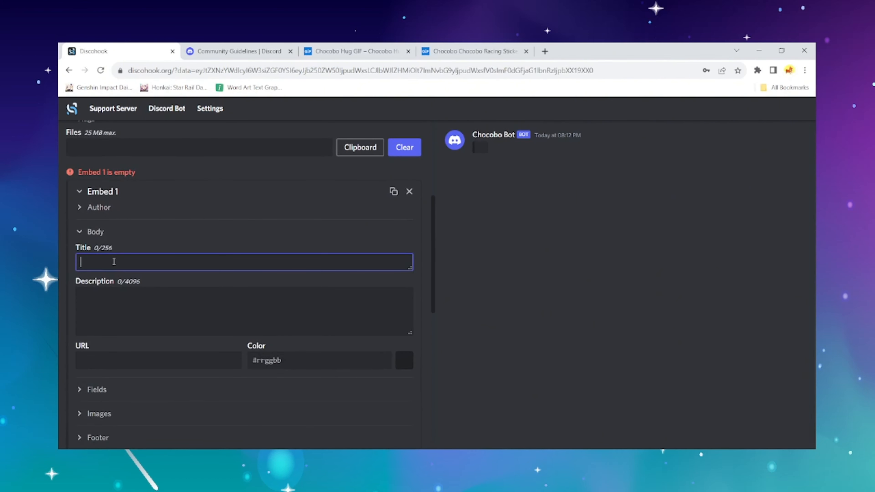
text(Discord )
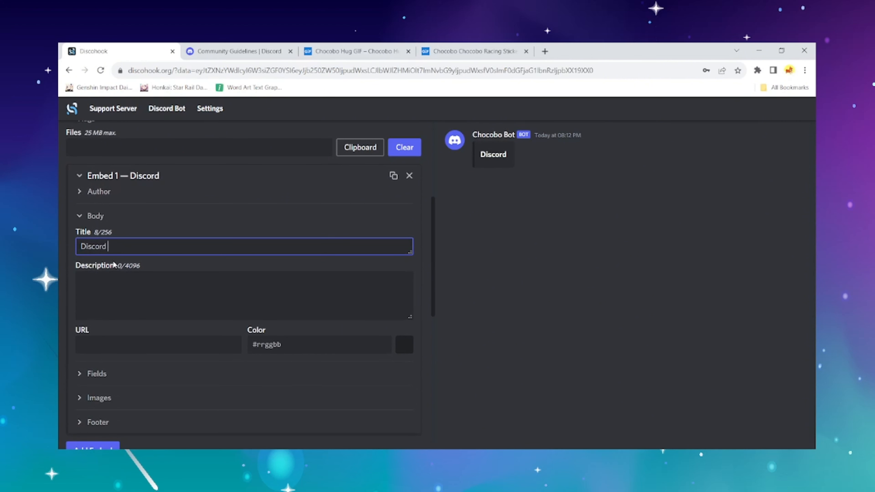
text(Webhook)
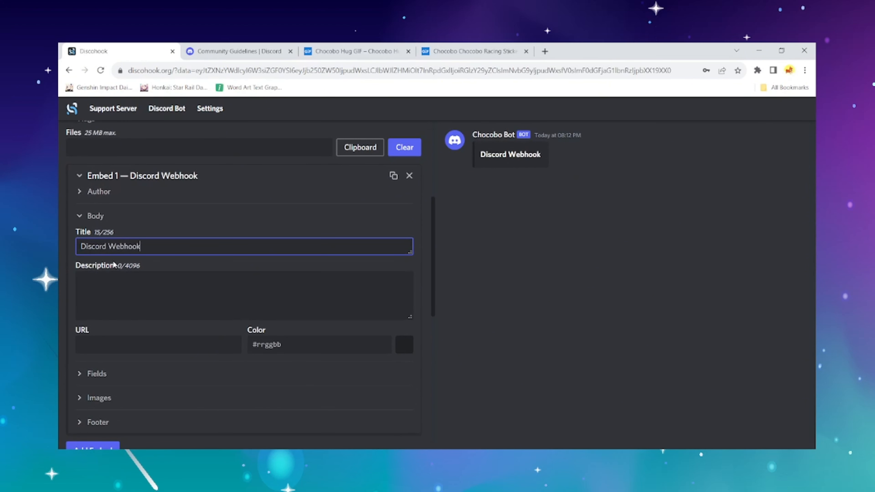
text(s Gui)
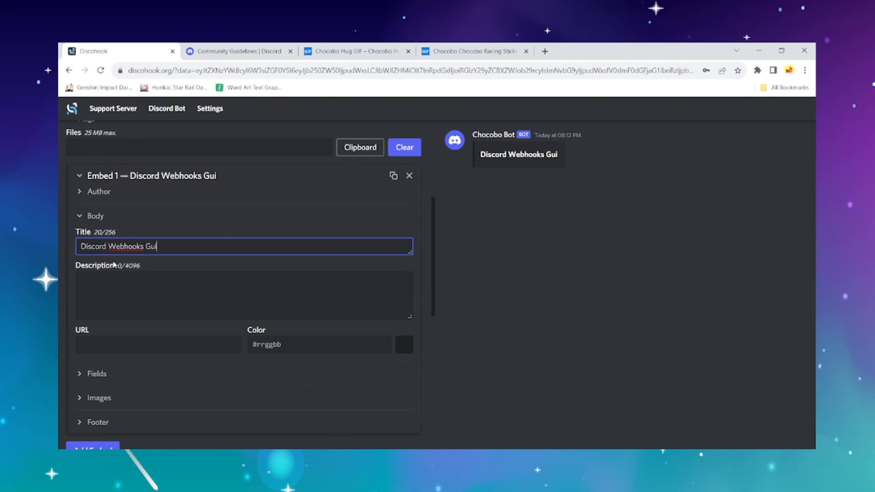
text(de)
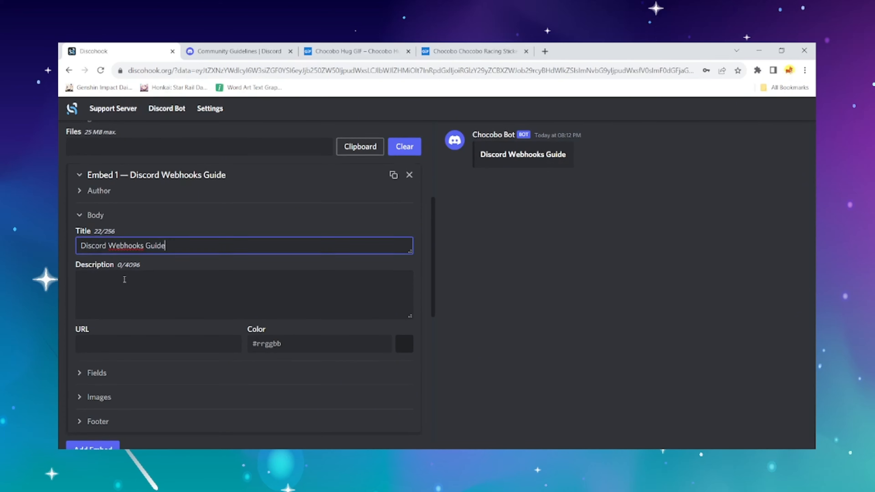
- Start the embed description with "Channel: " and a channel mention, wrapping the copied channel ID in <# and >
scroll(146, 254, down, 1)
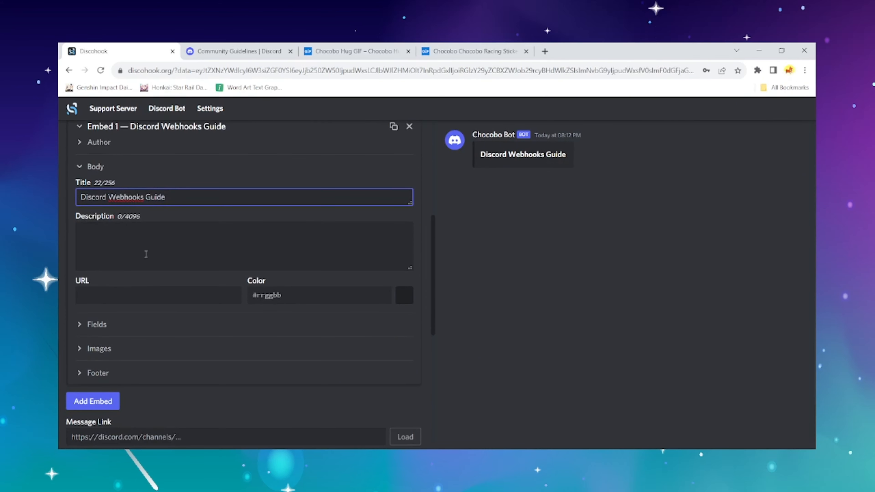
click(118, 231)
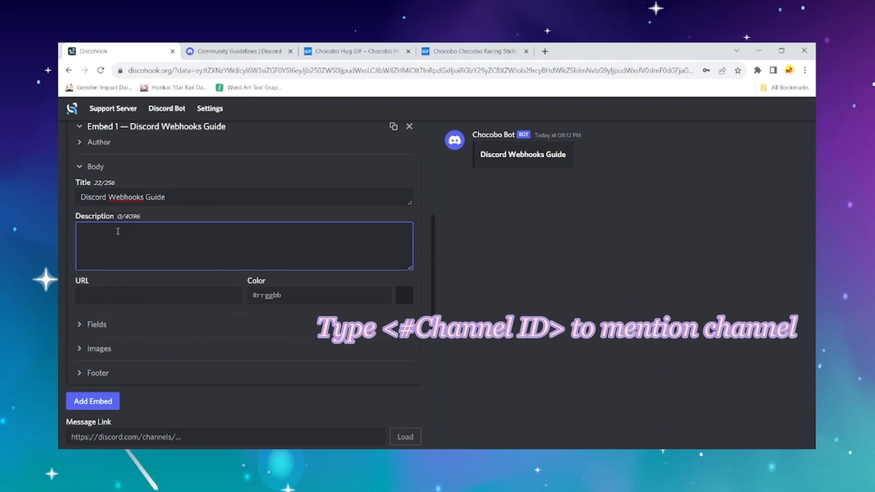
text(Channel)
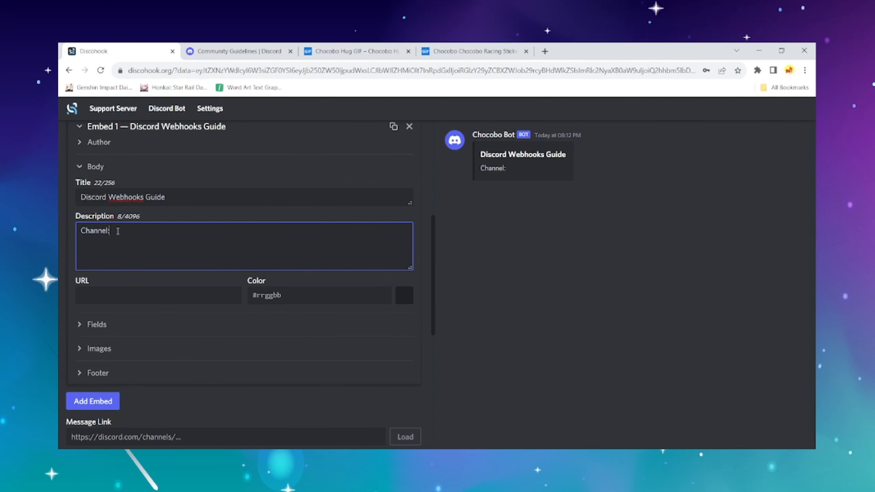
text(: <#)
click(187, 456)
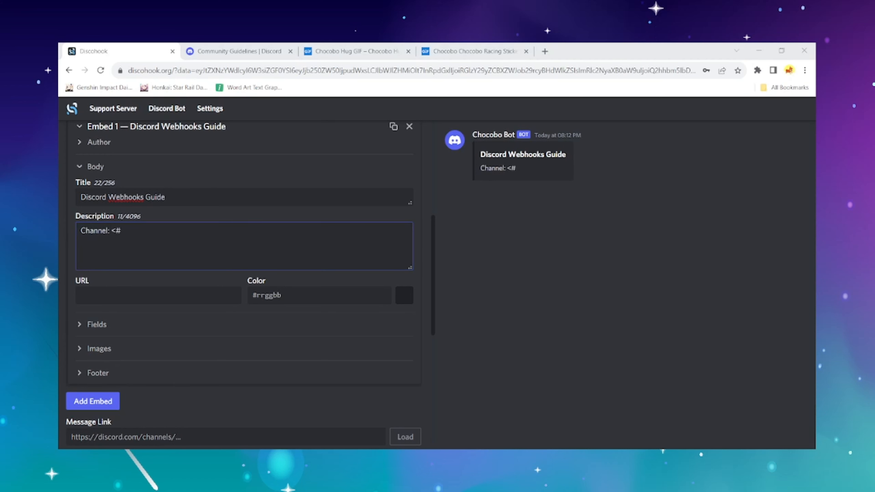
click(260, 236)
key(ctrl+v)
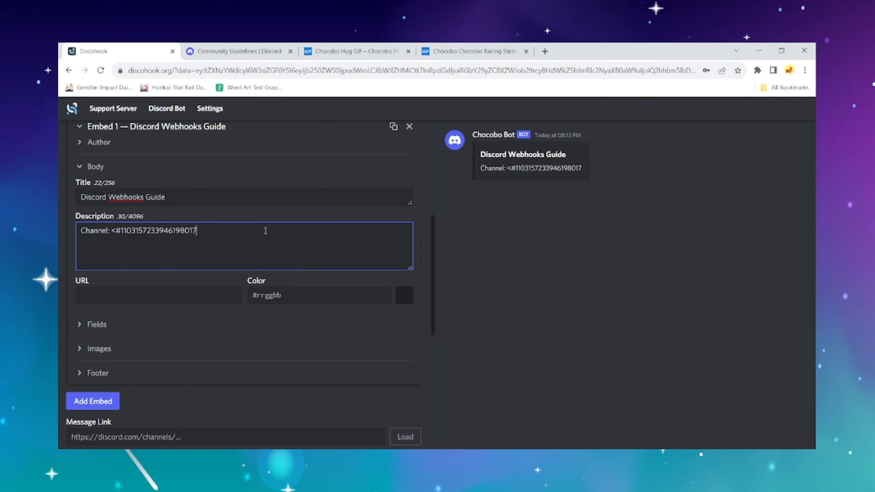
text(>)
- Add a second description line with "Role: " and a role mention, wrapping the copied role ID in <@& and >
key(Return)
text(Role:)
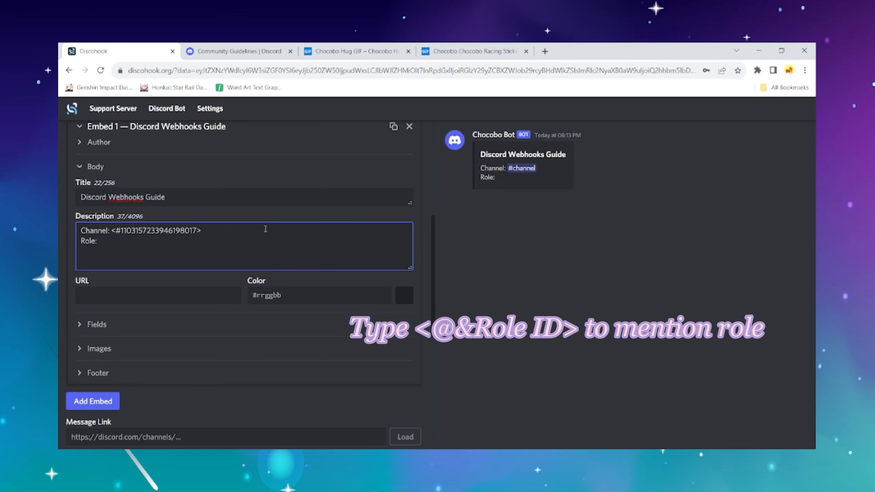
text( <@)
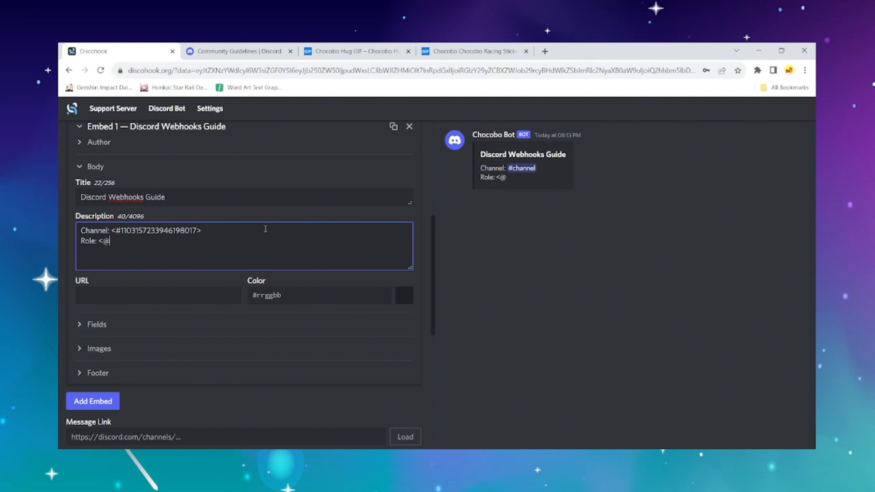
text(&)
click(226, 457)
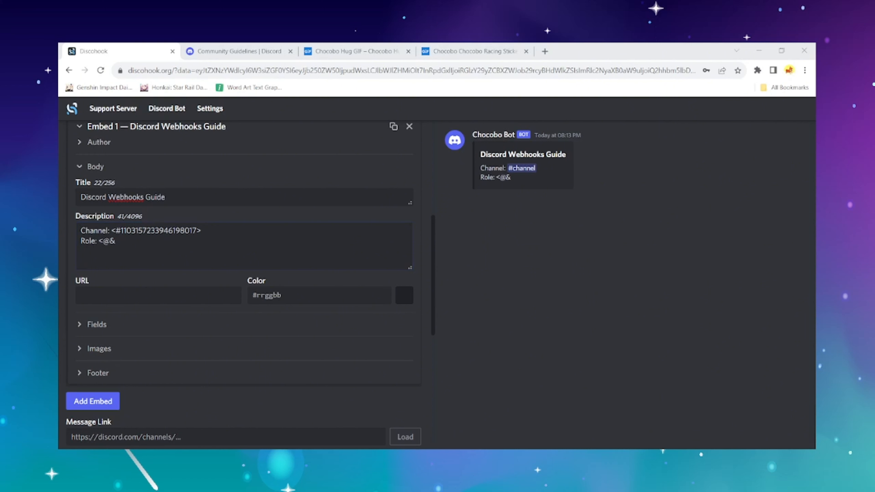
click(235, 457)
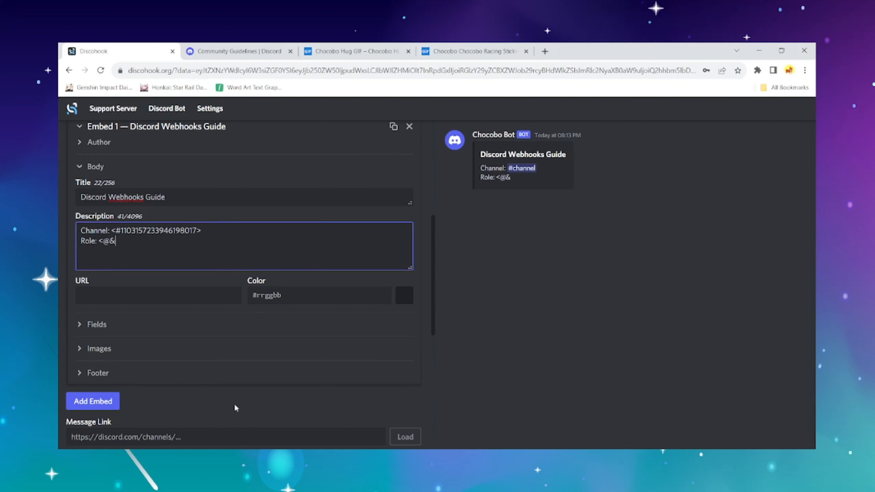
key(ctrl+v)
text(>)
- Add a third description line with "User: " and a user mention, wrapping the copied user ID in <@! and >
key(Return)
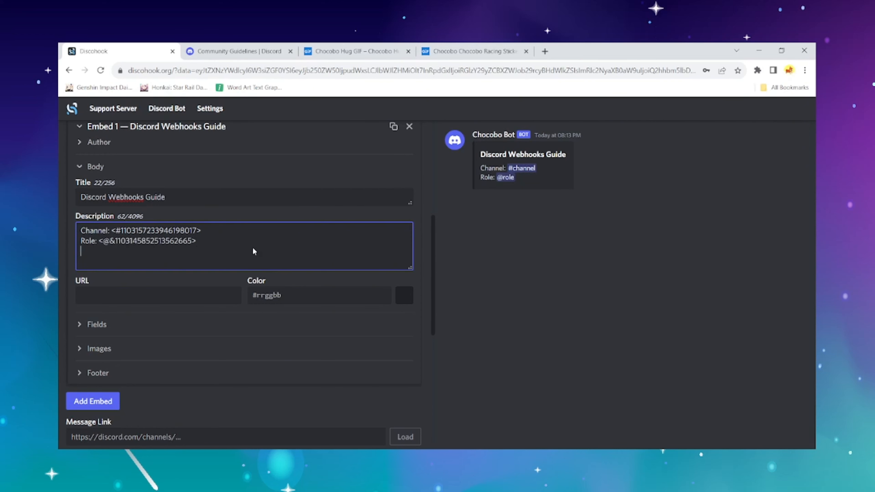
text(Use)
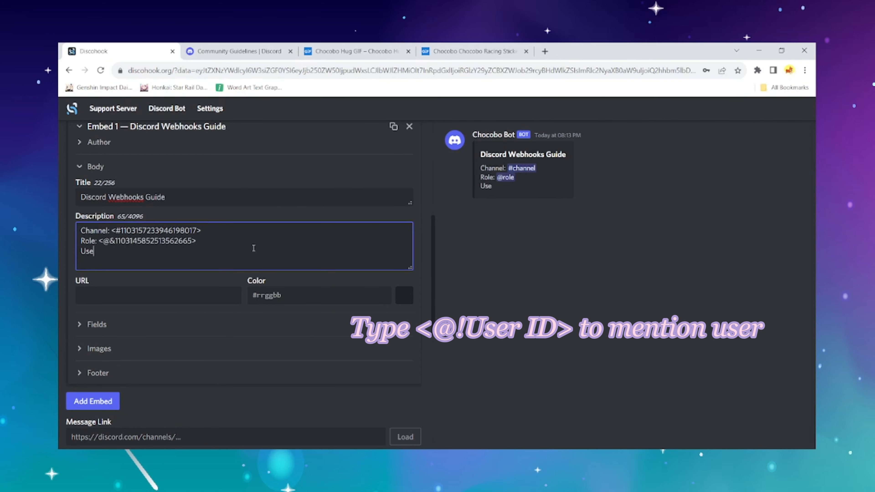
text(r: <@!)
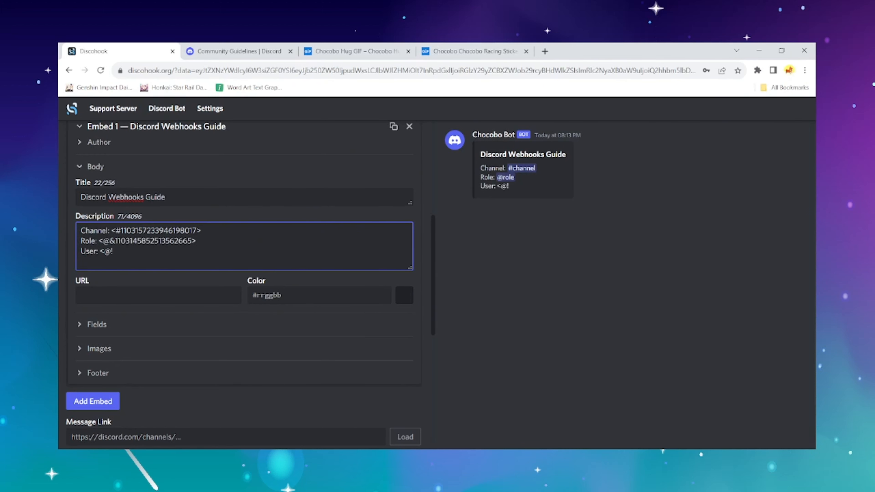
key(alt+Tab)
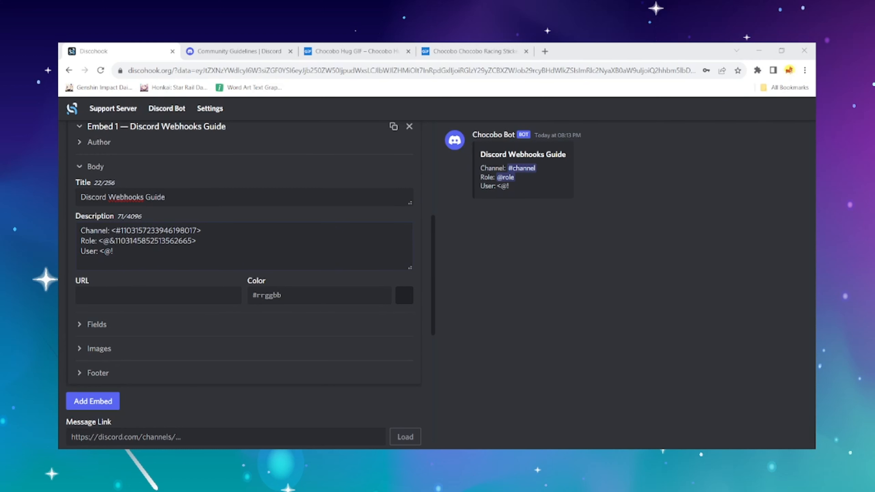
click(246, 253)
key(ctrl+v)
text(>)
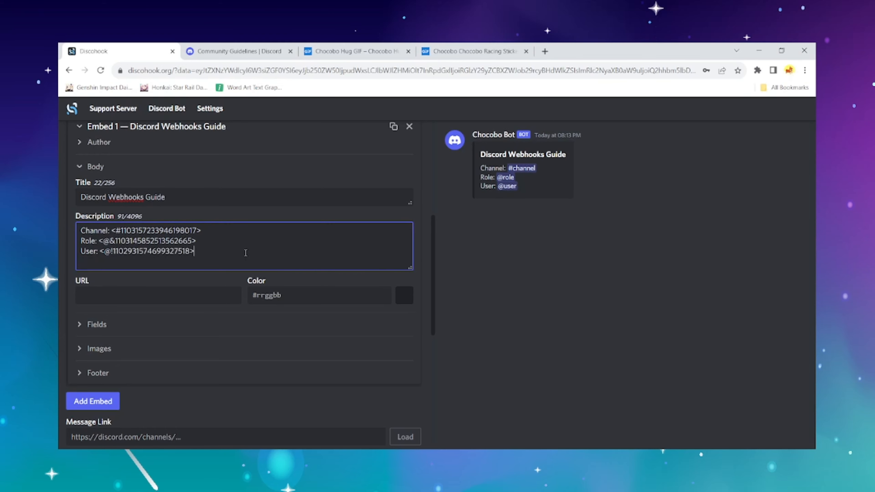
- Add a fourth description line reading "Website: " followed by the bracketed link title [Discord Community Guidelines]
key(Return)
text(W)
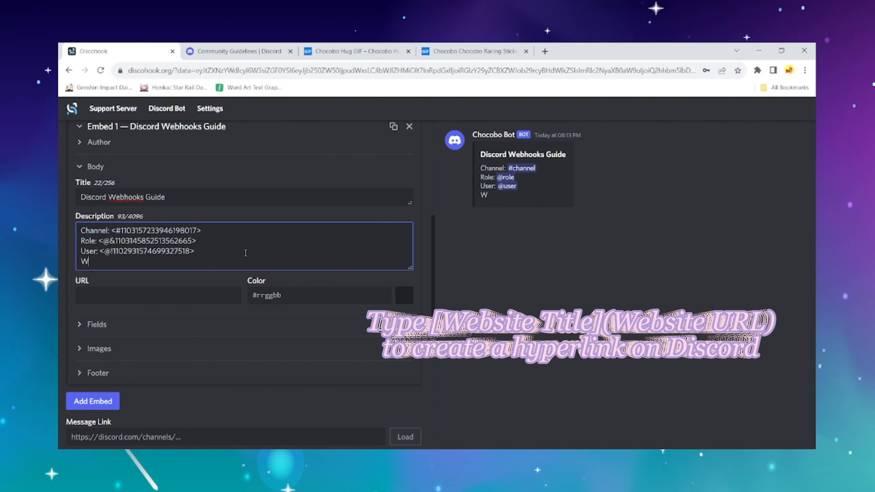
text(ebsite: )
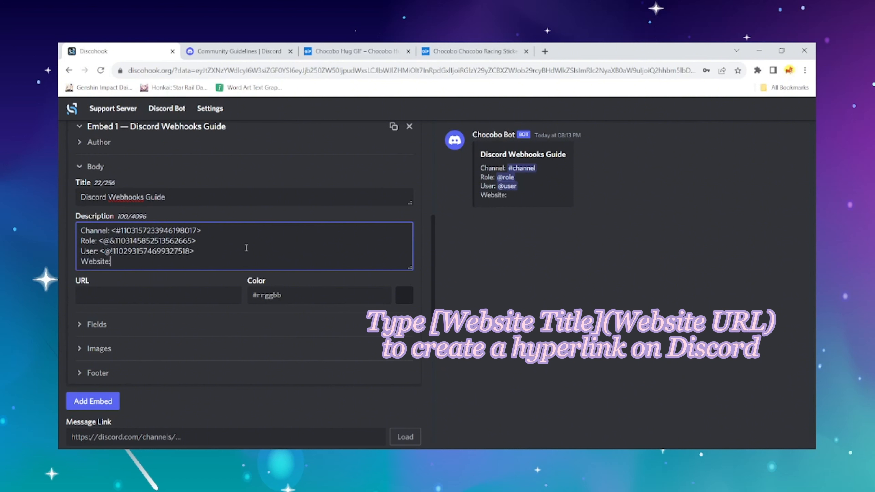
text([)
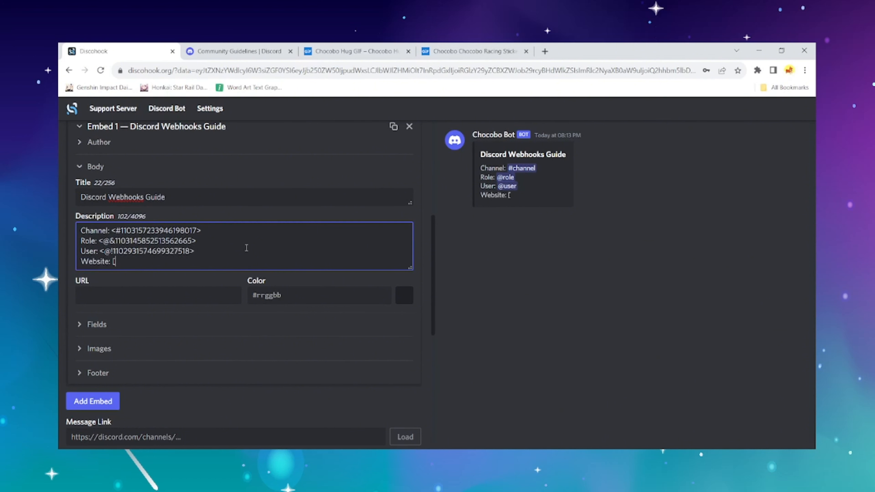
text(Discord Community )
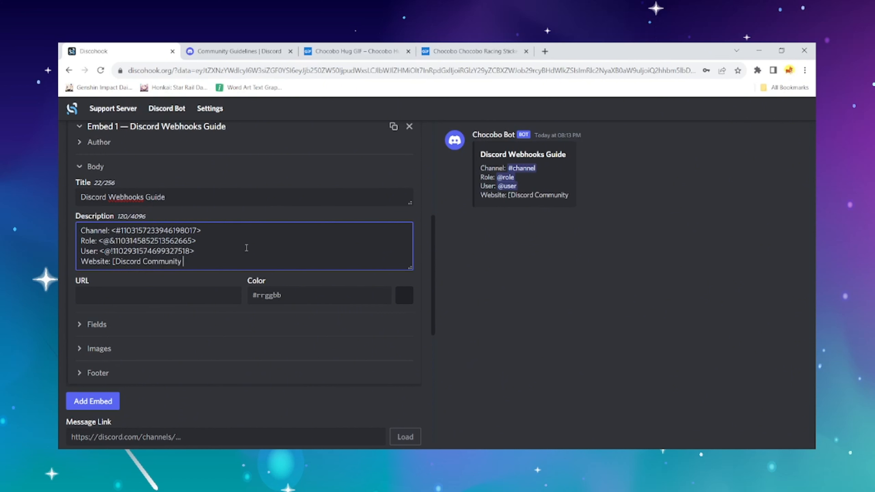
text(Guidelines])
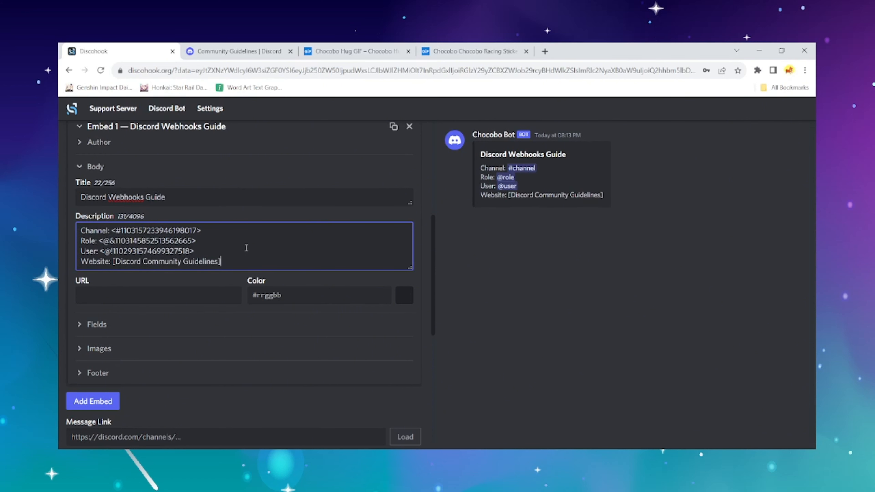
text(()
click(205, 53)
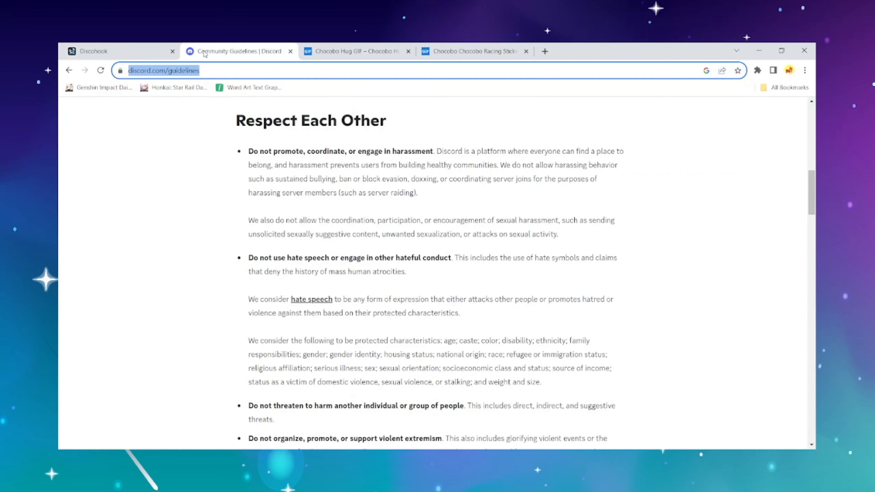
key(ctrl+c)
click(141, 51)
key(ctrl+v)
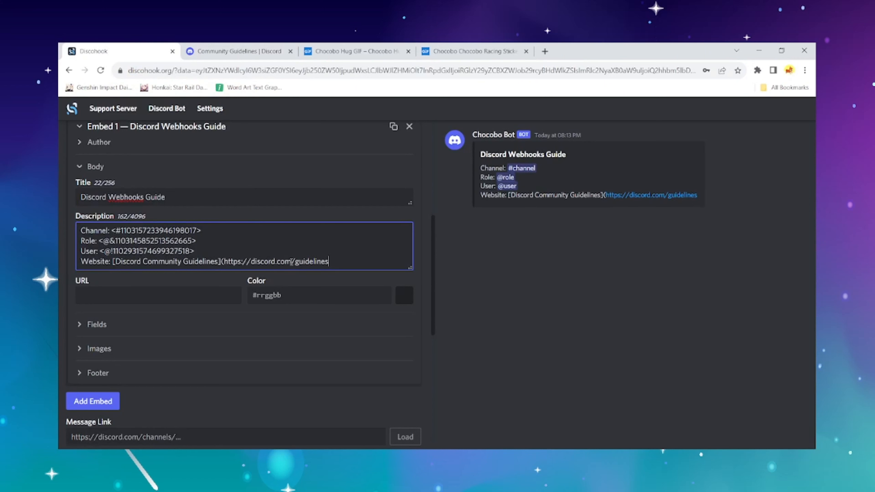
text())
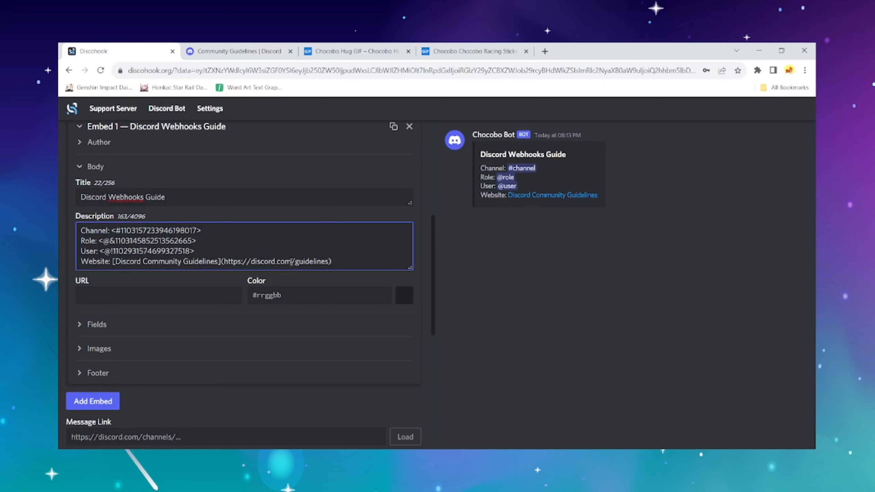
- Set the embed's color to #b19cd8
click(338, 297)
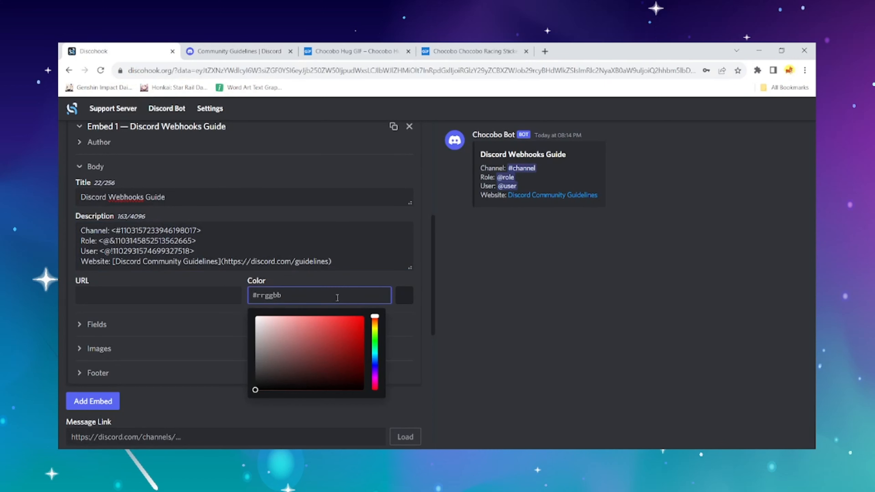
text(#b19cd8)
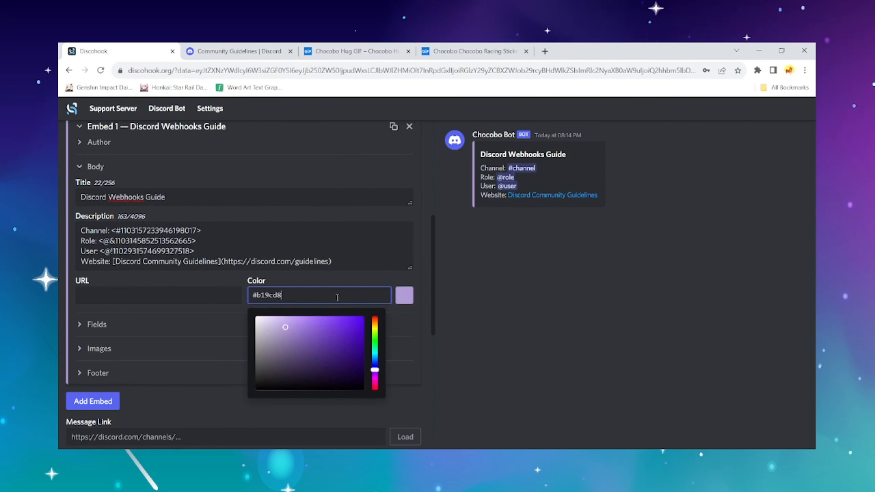
click(182, 312)
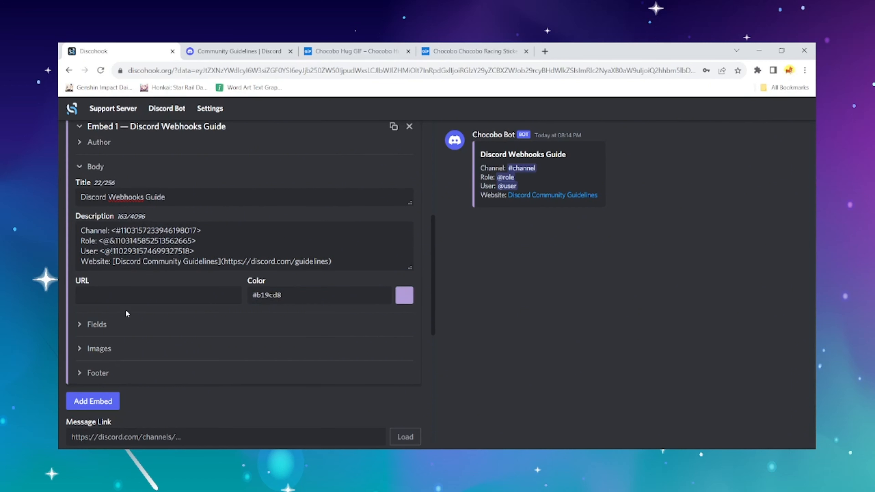
- Expand the embed's image settings and add the Chocobo Hug GIF's media address from Tenor as the image URL
scroll(125, 311, down, 3)
click(80, 250)
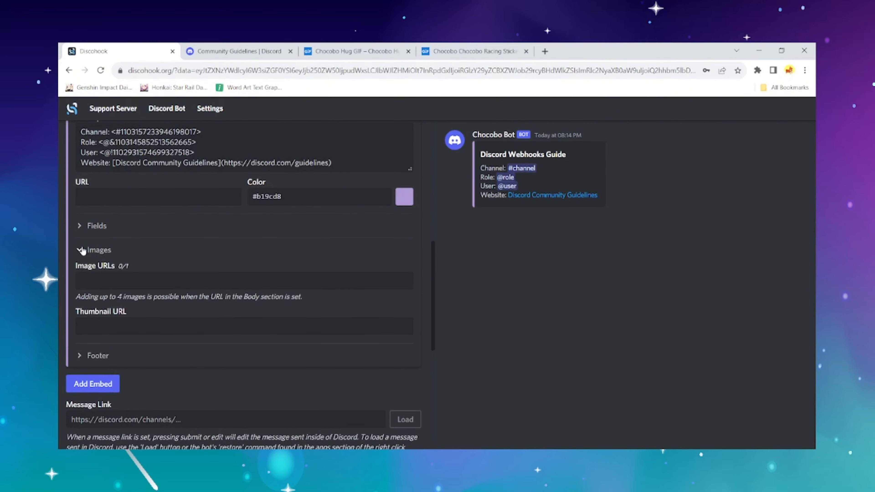
click(339, 53)
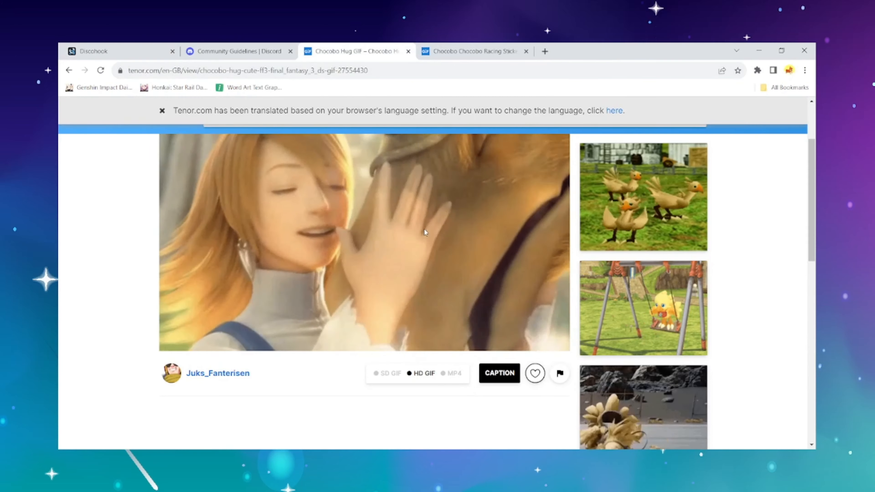
click(146, 50)
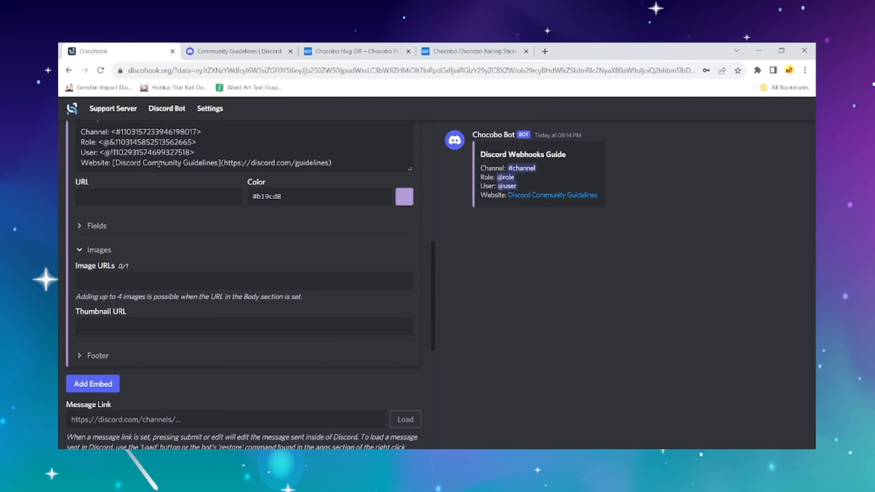
click(129, 285)
key(ctrl+v)
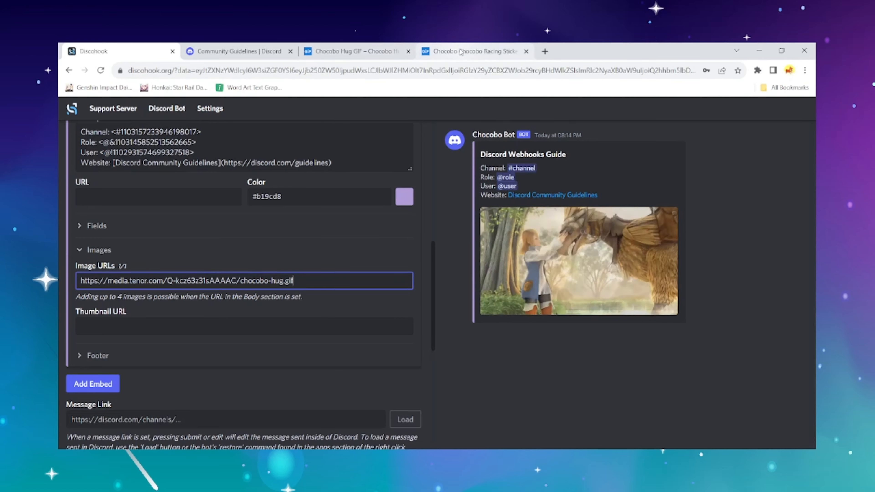
- Set the embed's thumbnail URL to the Chocobo Chocobo Racing sticker's GIF address from Tenor
click(472, 51)
scroll(316, 256, down, 1)
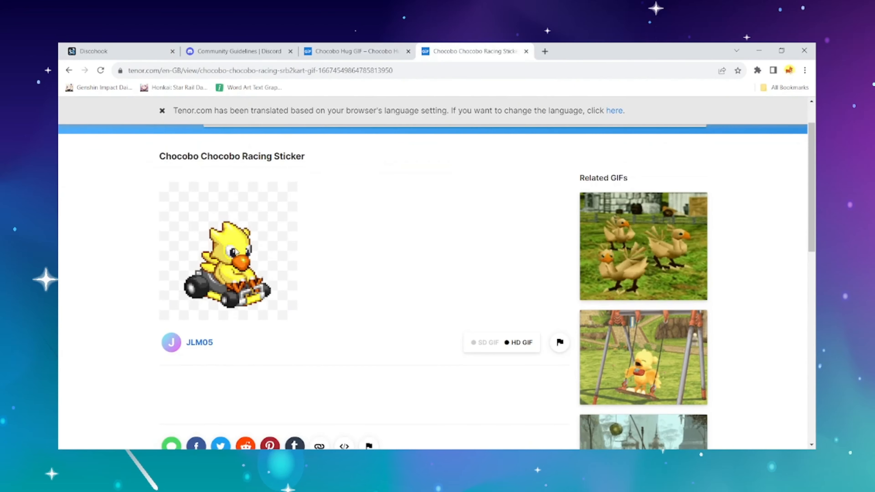
click(104, 51)
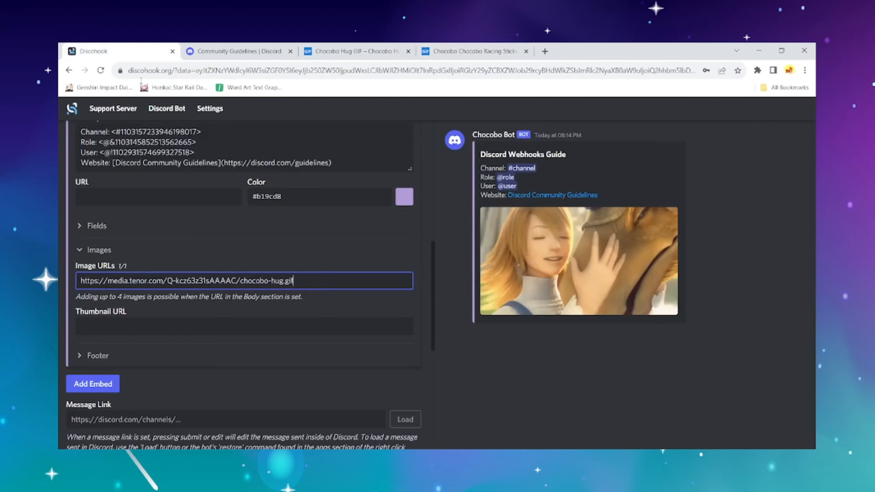
click(168, 326)
key(ctrl+v)
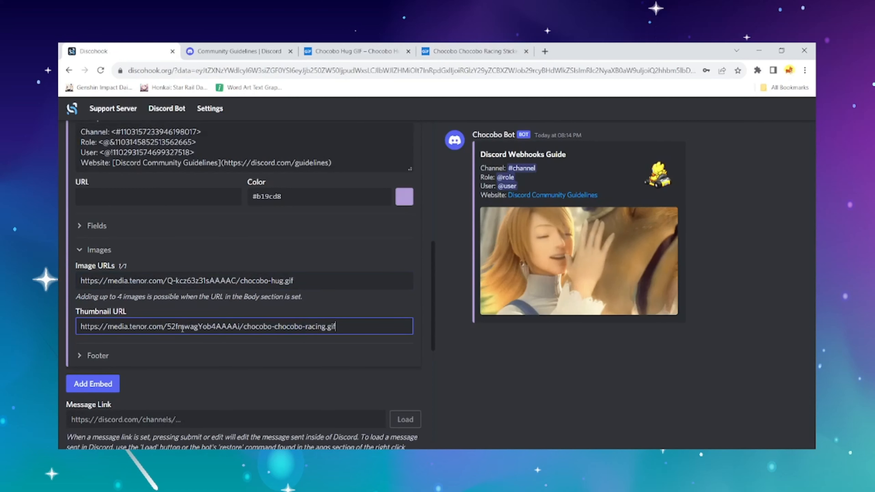
click(467, 348)
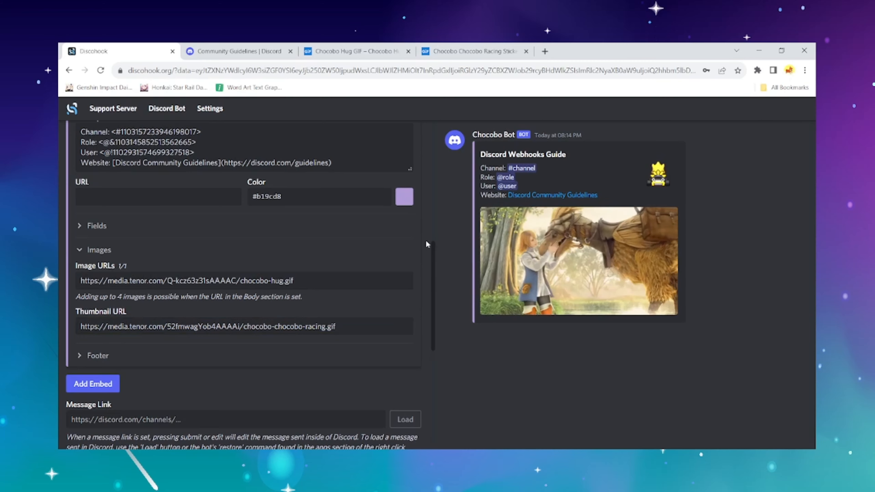
- Copy the link of the sent embed message in Discord's guides channel and paste it into Discohook's Message Link field
scroll(354, 210, up, 10)
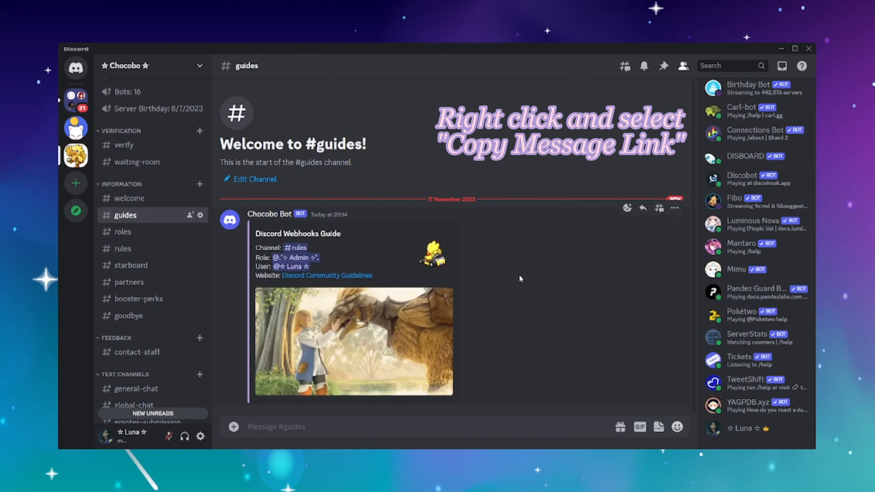
right_click(560, 225)
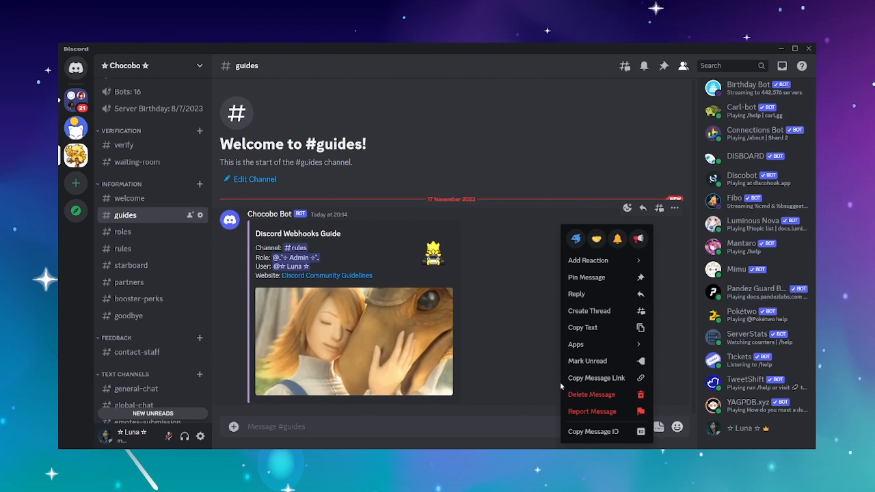
click(576, 431)
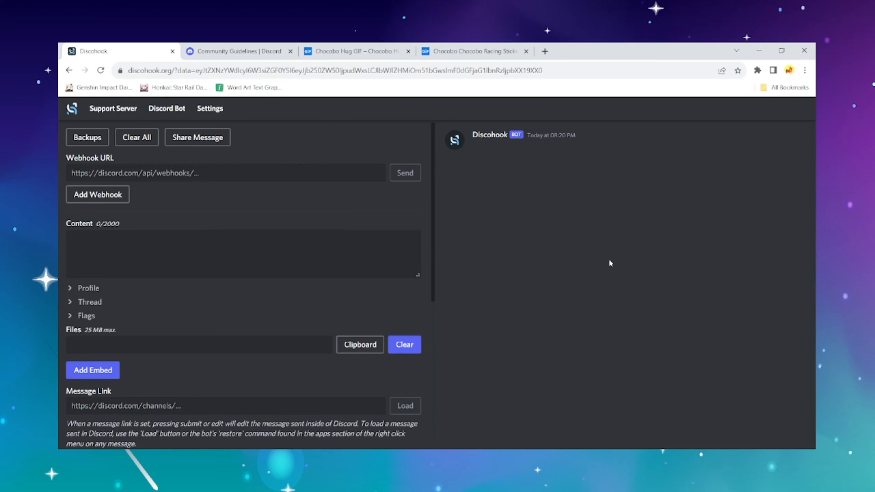
click(234, 405)
key(ctrl+v)
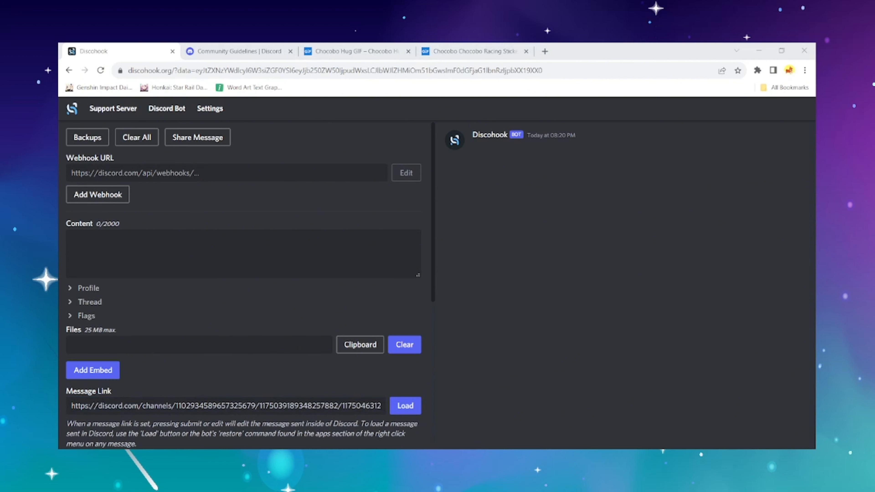
- Paste the copied webhook URL into the Webhook URL field and load the linked message for editing
click(200, 176)
key(ctrl+v)
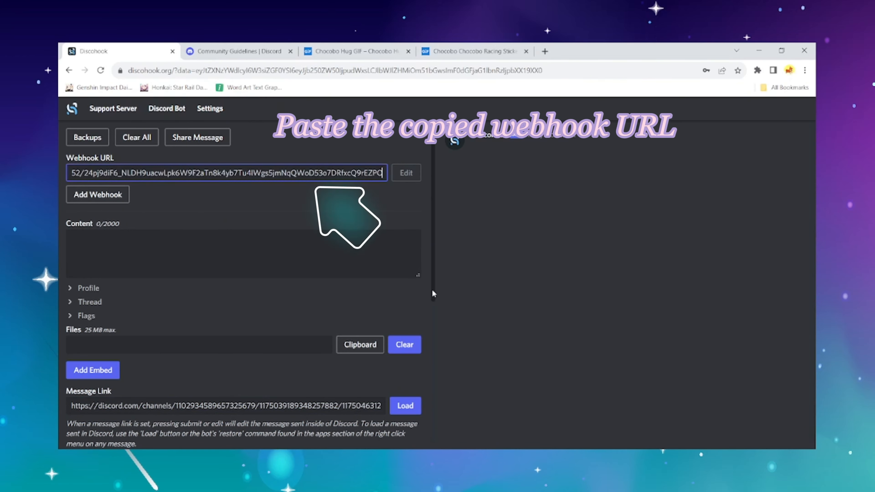
click(405, 407)
click(536, 305)
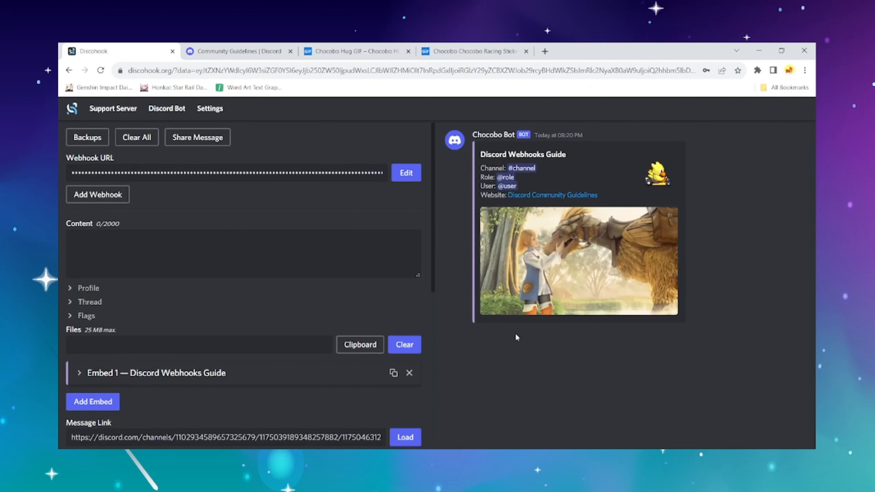
- Expand the first embed's body settings and make the title bold with asterisk markdown: **Discord Webhooks Guide**
click(86, 374)
scroll(88, 365, down, 1)
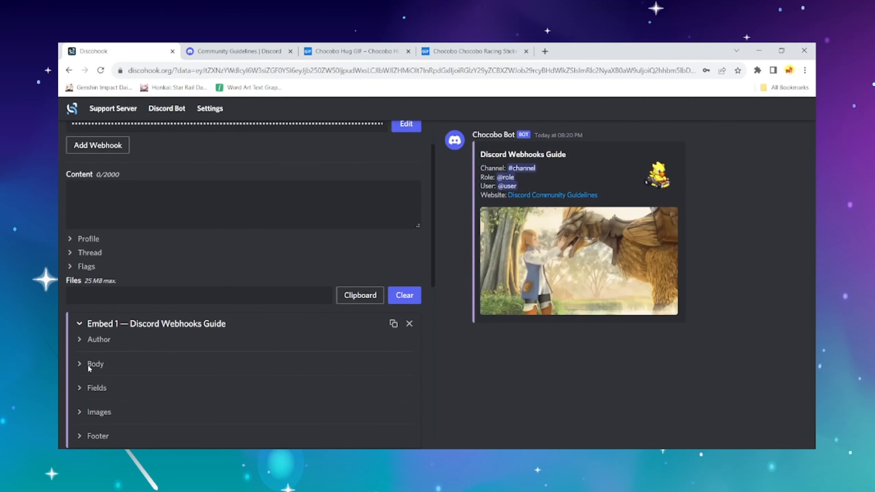
click(83, 365)
scroll(178, 361, down, 2)
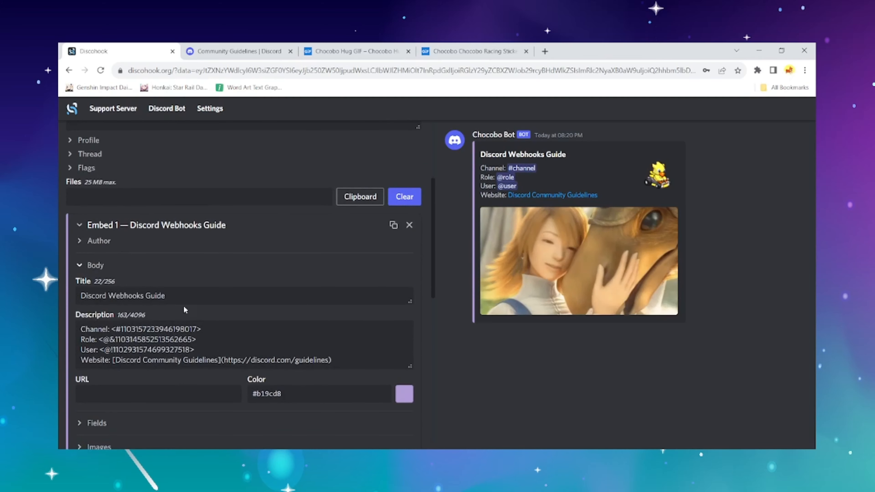
click(183, 298)
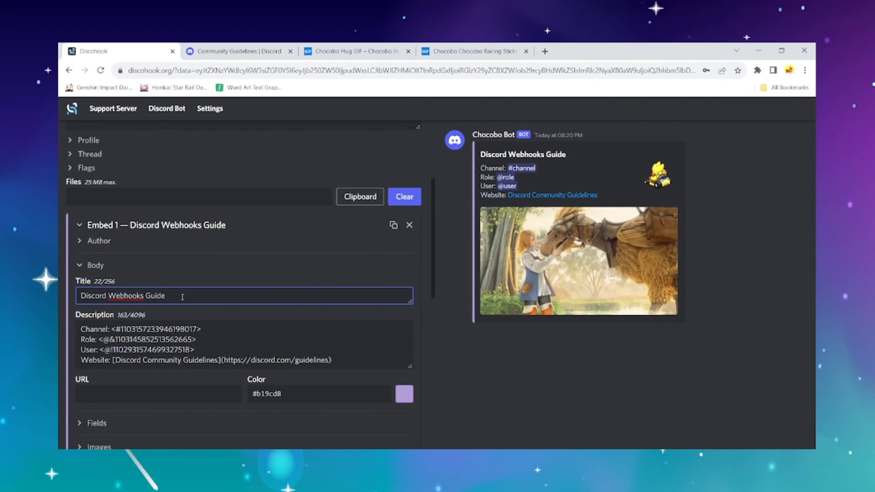
click(82, 296)
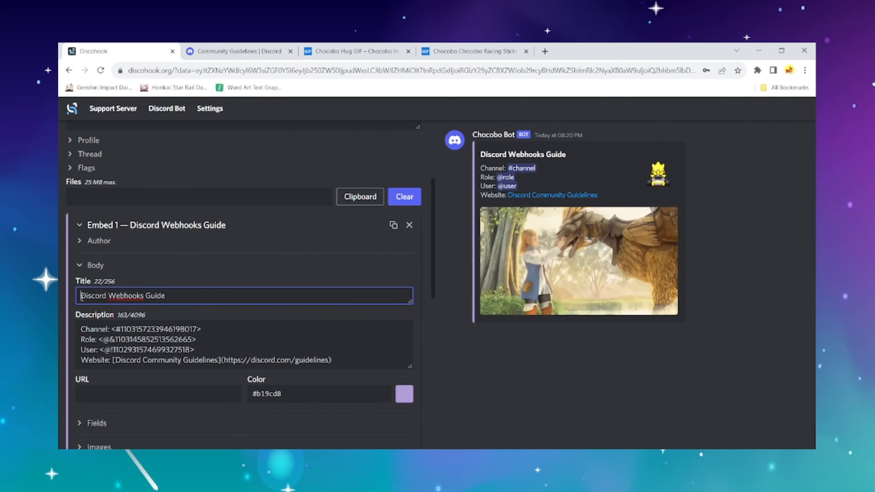
text(**)
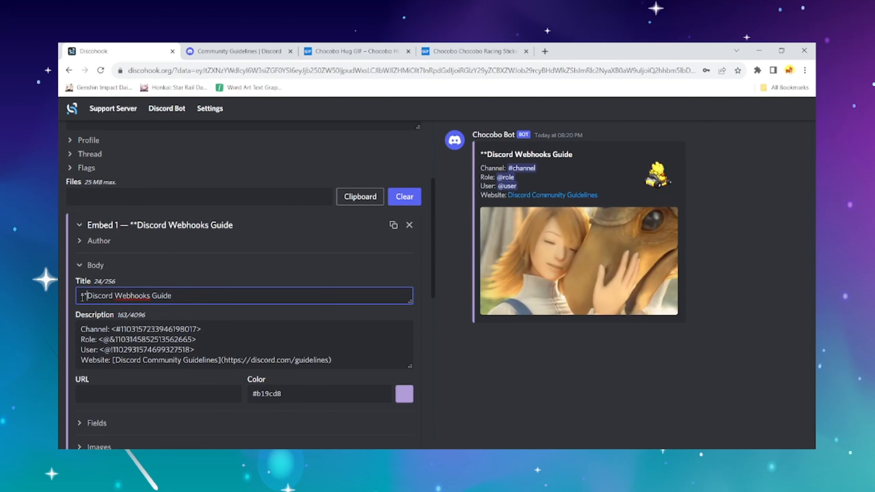
click(193, 296)
text(**)
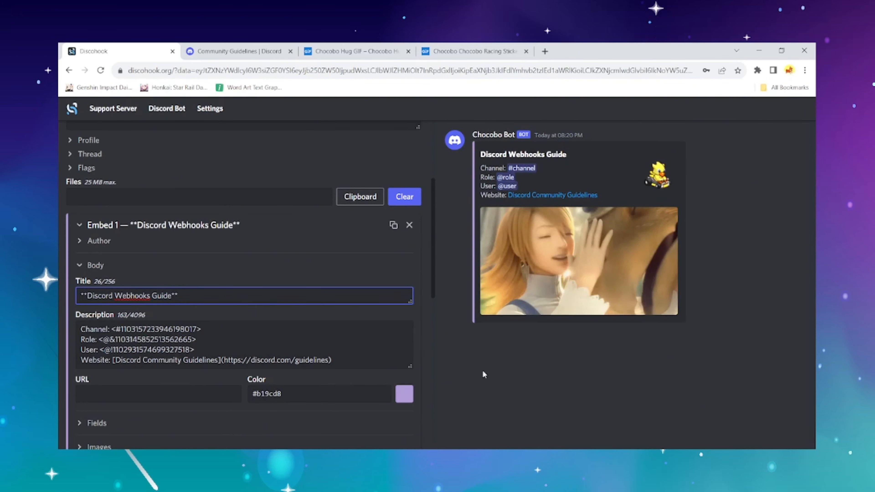
click(491, 374)
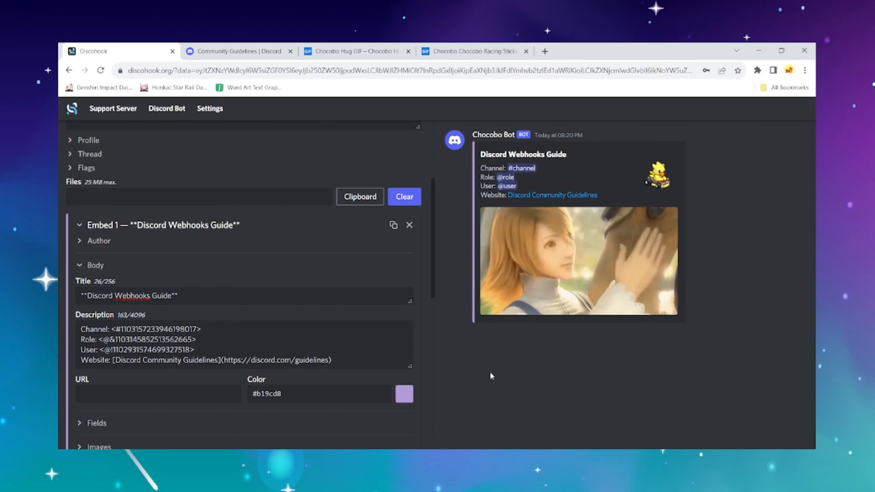
- Italicize the "Channel:" and "Role:" labels in the embed description by enclosing each in single asterisks
click(82, 329)
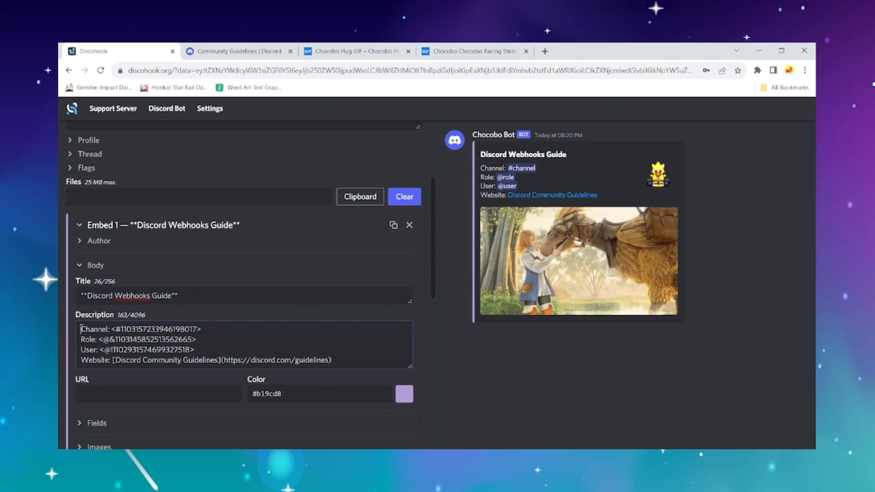
text(*)
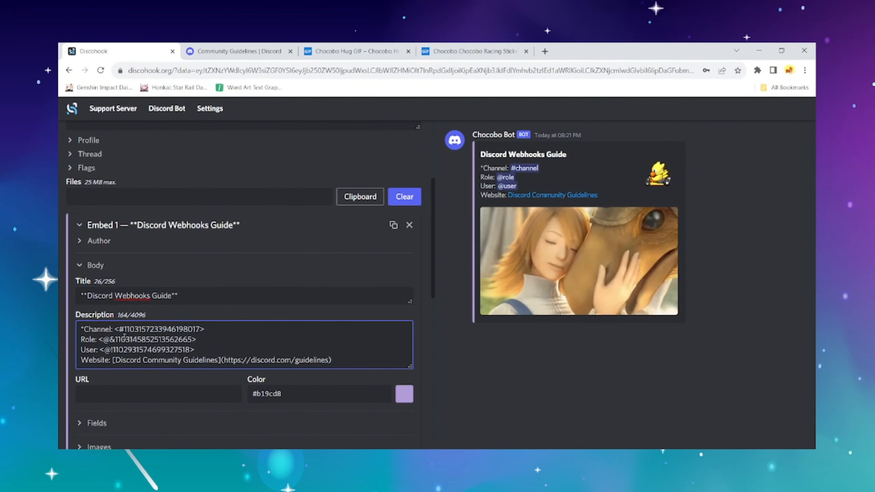
text(*)
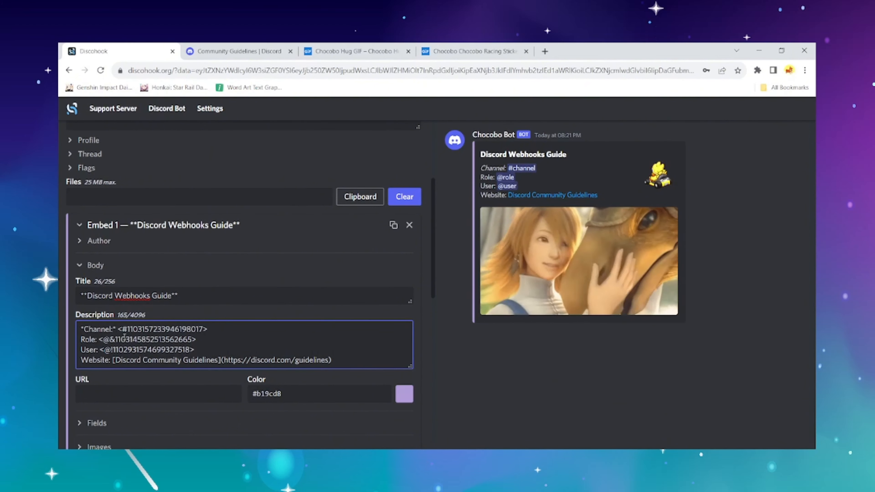
click(82, 340)
text(*)
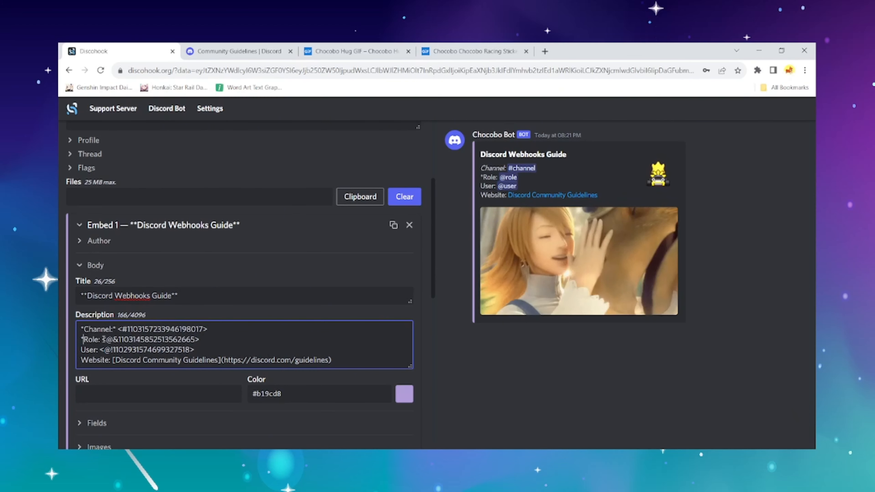
click(99, 340)
text(*)
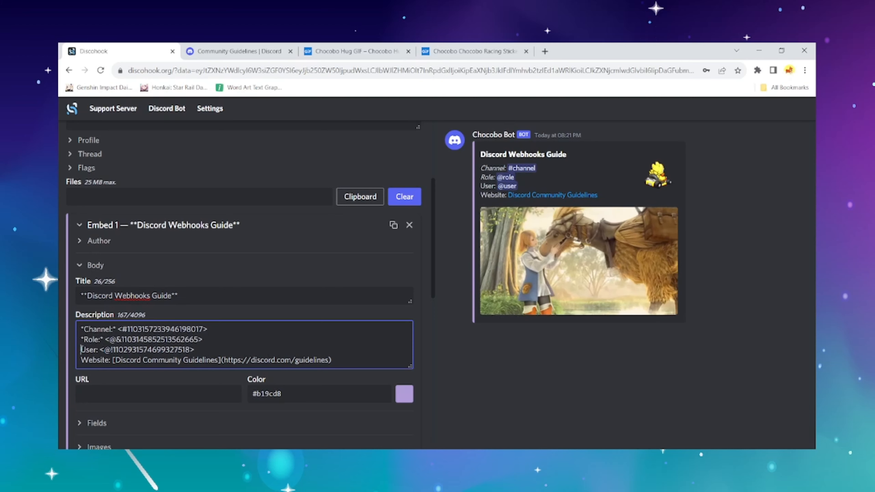
- Italicize the "User:" and "Website:" labels in the embed description by enclosing each in single asterisks
click(82, 350)
text(*)
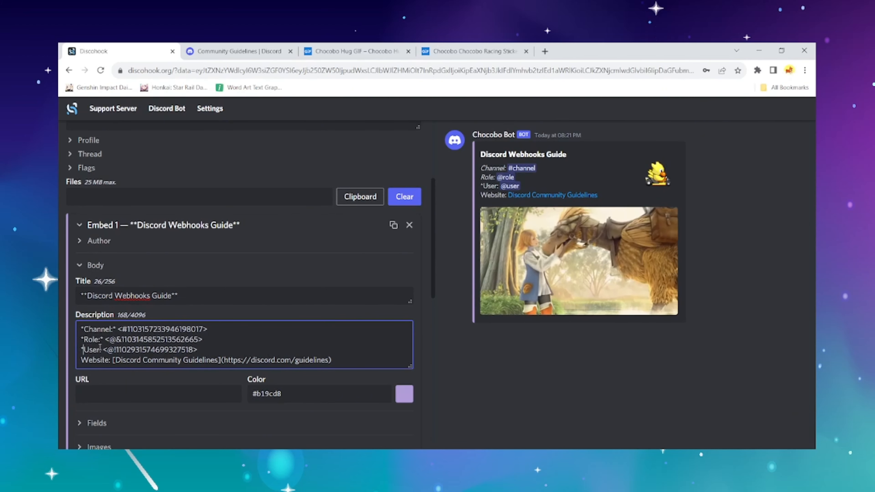
click(101, 350)
text(*)
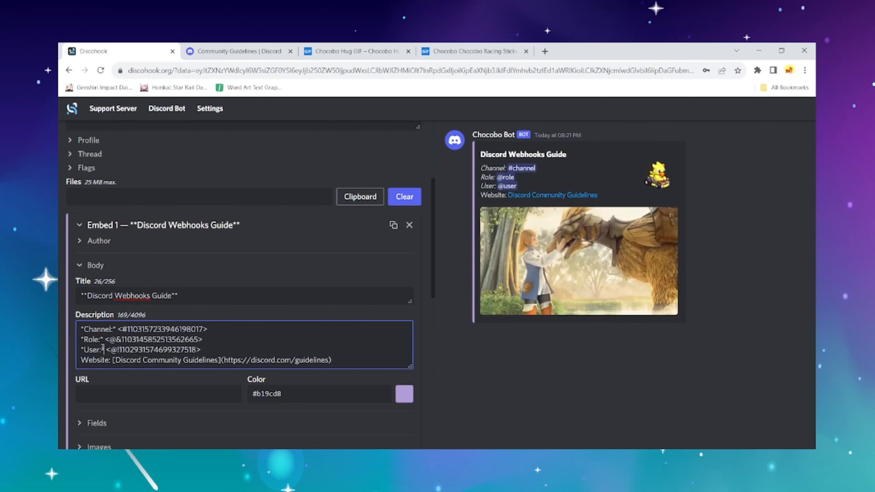
click(81, 359)
text(*)
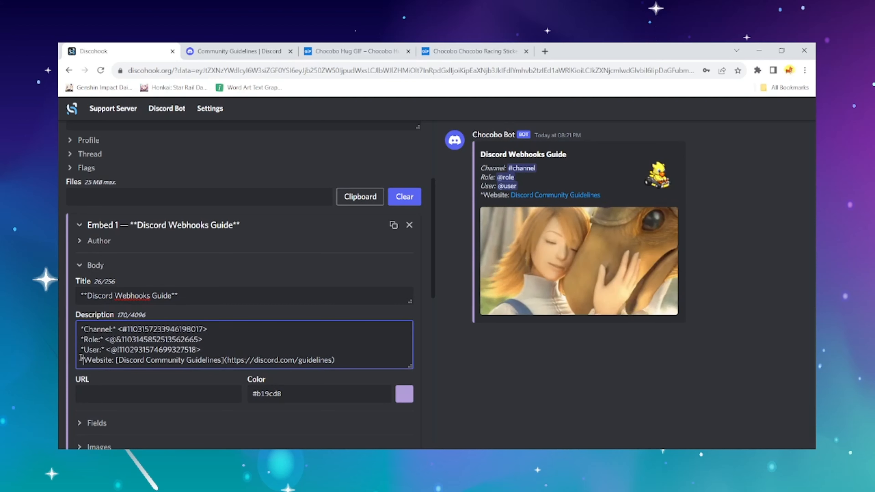
click(114, 360)
text(*)
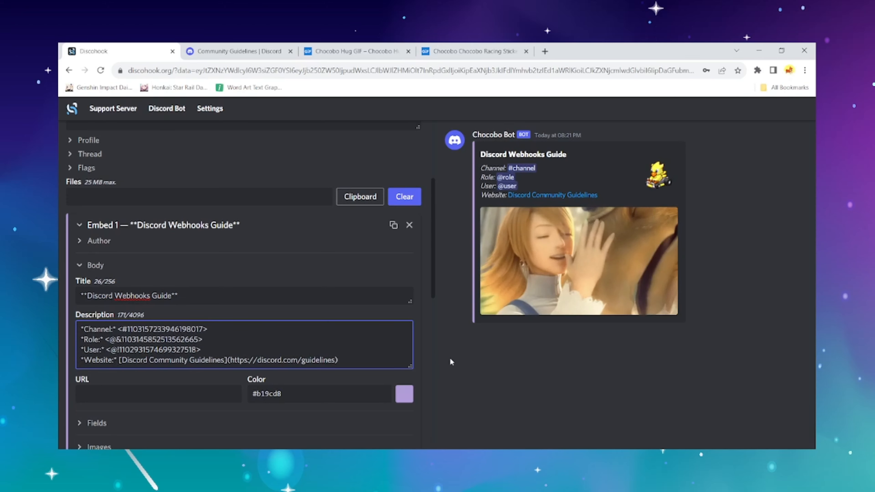
click(473, 368)
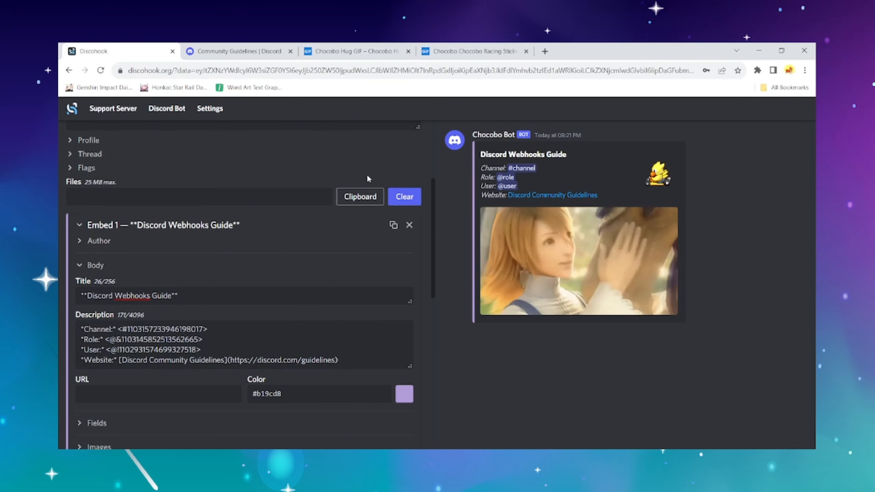
scroll(348, 162, up, 4)
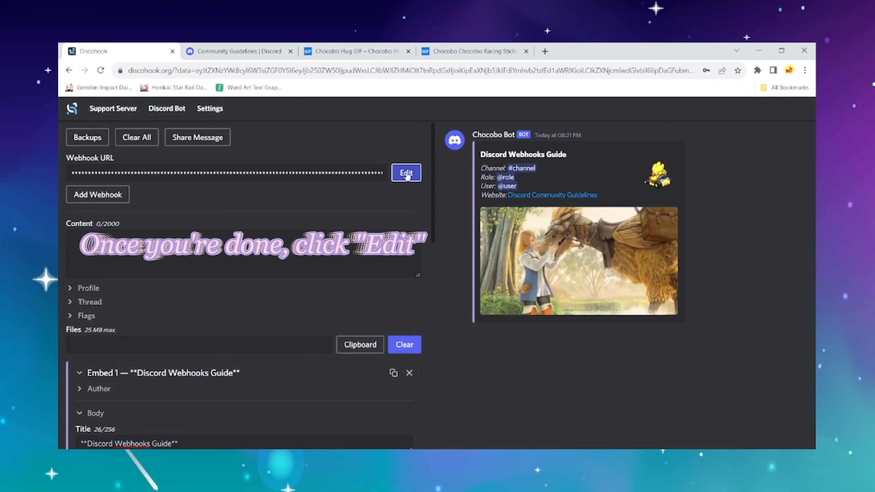